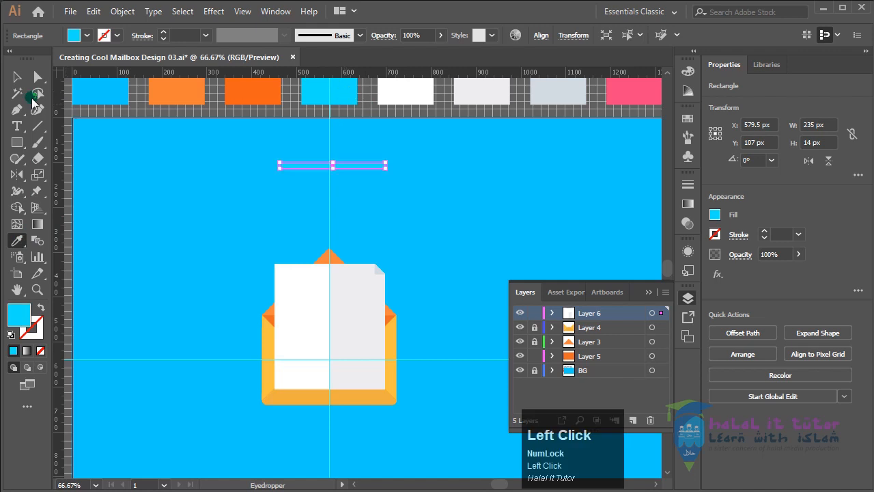
Move the cyan bar onto the upper part of the paper sheet, at about X 572.5 px, Y 401 px
{"action": "left_click", "coordinate": [17, 76]}
{"action": "left_click_drag", "start_coordinate": [351, 166], "coordinate": [345, 298]}
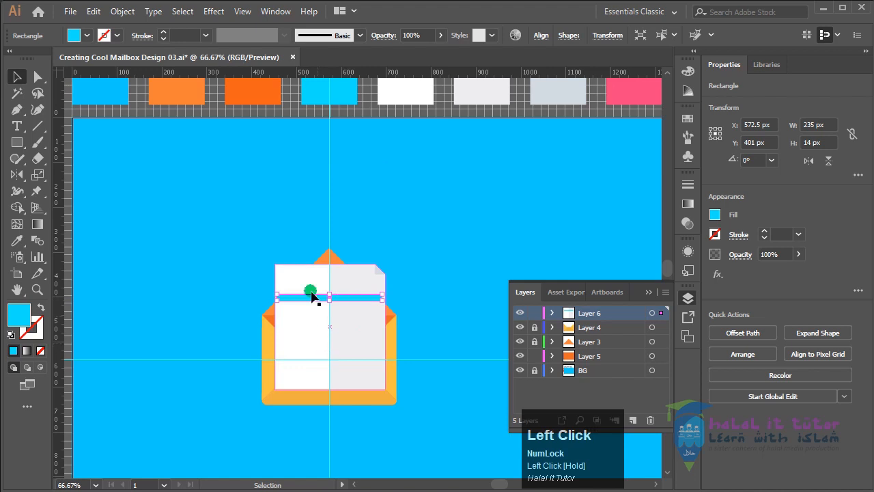
{"action": "scroll", "coordinate": [382, 299], "scroll_direction": "up", "scroll_amount": 2}
{"action": "scroll", "coordinate": [384, 300], "scroll_direction": "down", "scroll_amount": 1}
{"action": "left_click_drag", "start_coordinate": [408, 288], "coordinate": [437, 199]}
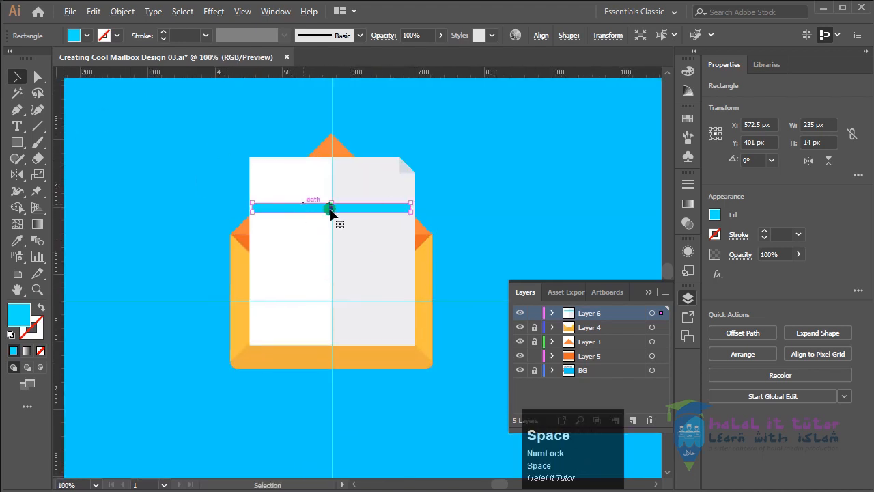
{"action": "left_click_drag", "start_coordinate": [331, 205], "coordinate": [331, 208]}
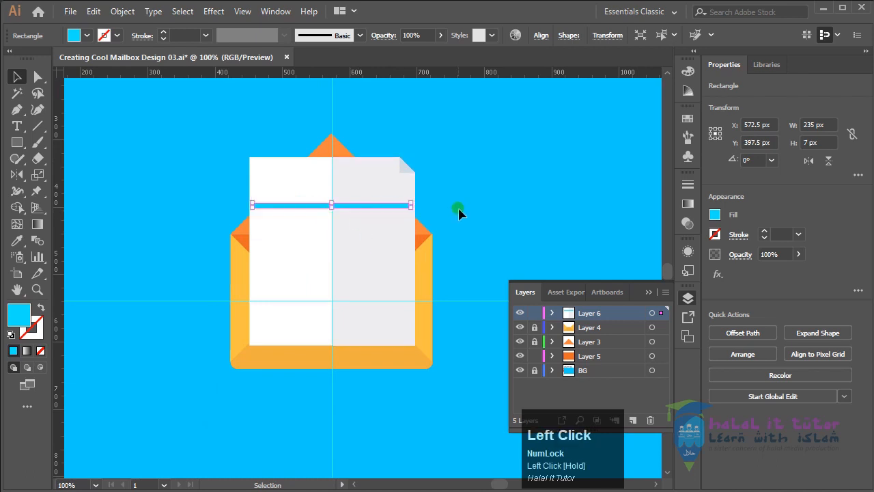
{"action": "left_click", "coordinate": [458, 238]}
{"action": "key", "text": "z"}
{"action": "key", "text": "z"}
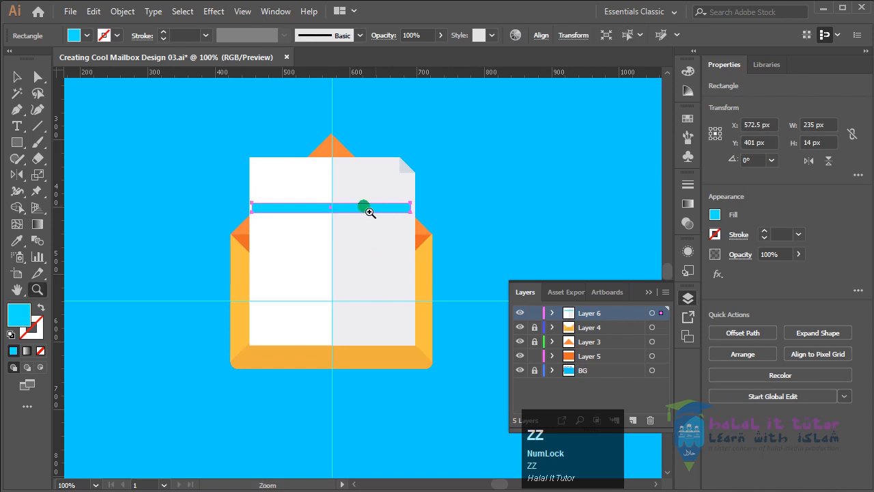
Resize the cyan bar on the paper to about 175 px wide and 10 px high
{"action": "left_click", "coordinate": [351, 206]}
{"action": "key", "text": "space"}
{"action": "left_click_drag", "start_coordinate": [379, 301], "coordinate": [356, 259]}
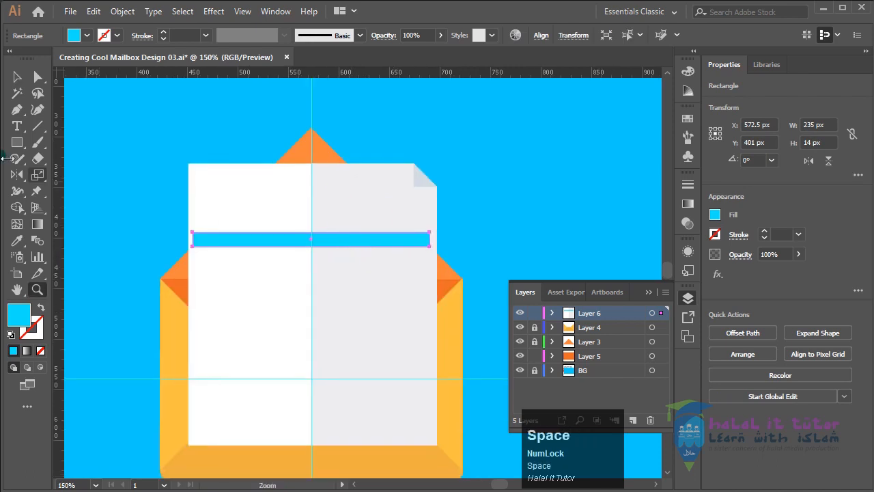
{"action": "left_click", "coordinate": [18, 77]}
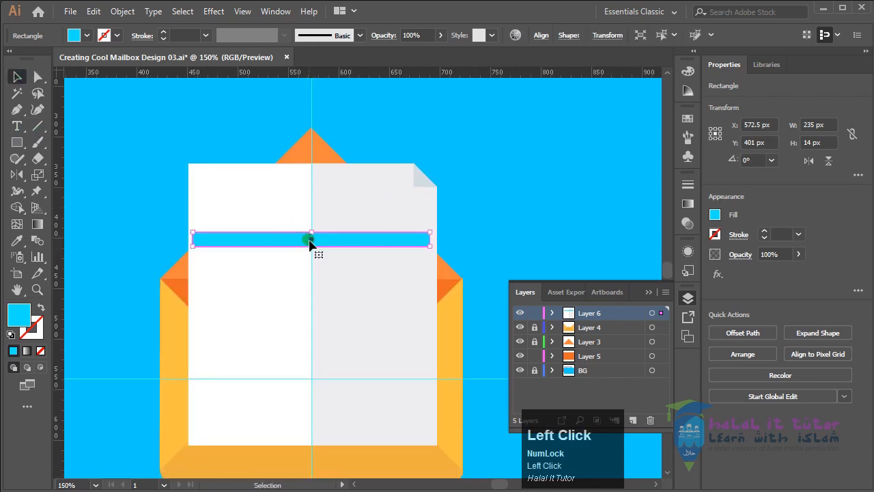
{"action": "left_click_drag", "start_coordinate": [312, 246], "coordinate": [310, 243]}
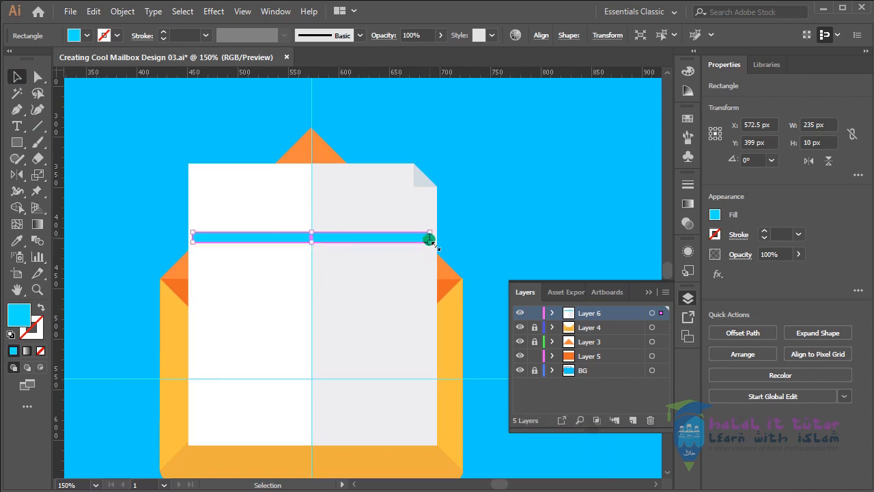
{"action": "left_click_drag", "start_coordinate": [430, 239], "coordinate": [352, 242]}
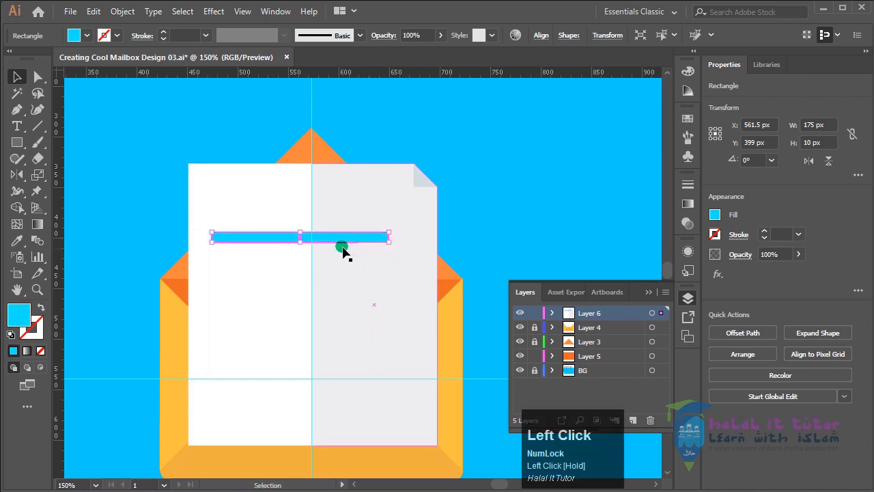
Place the bar near the paper's left edge and copy it downward at about 23 px spacing to make eight text lines
{"action": "left_click_drag", "start_coordinate": [274, 236], "coordinate": [258, 262]}
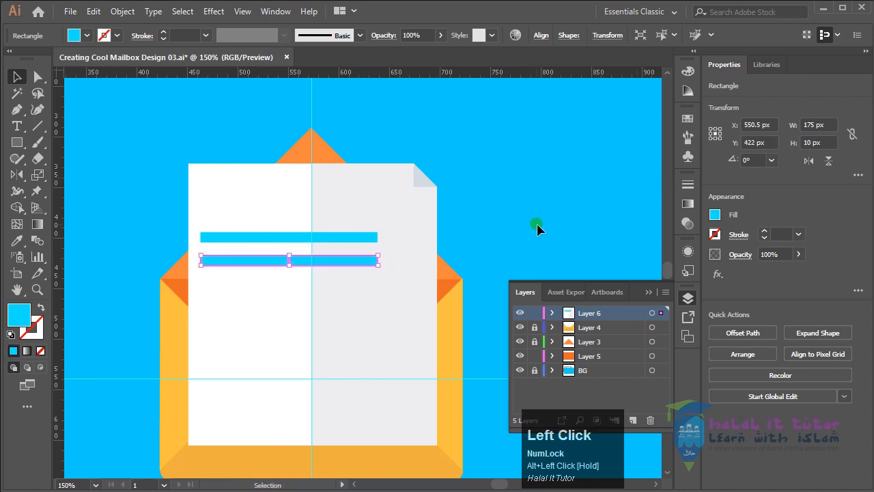
{"action": "key", "text": "ctrl"}
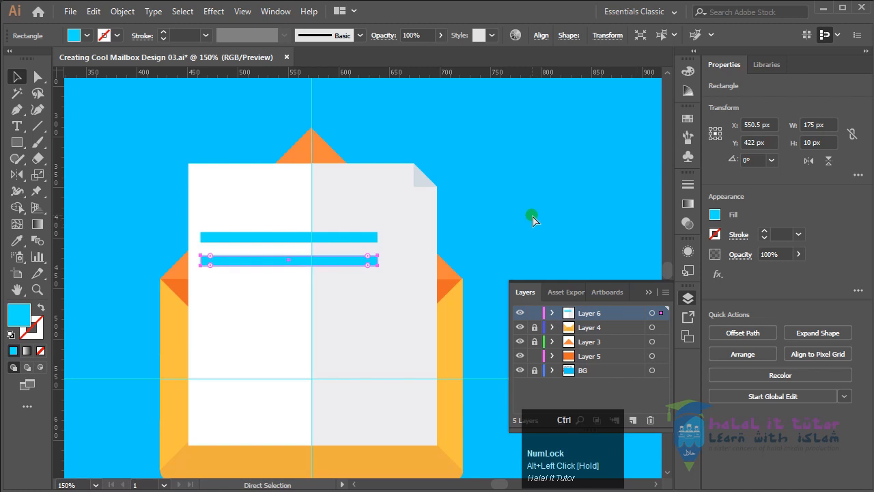
{"action": "key", "text": "ctrl+d"}
{"action": "key", "text": "ctrl+d"}
{"action": "key", "text": "ctrl+d"}
{"action": "key", "text": "ctrl+d"}
{"action": "key", "text": "ctrl+d"}
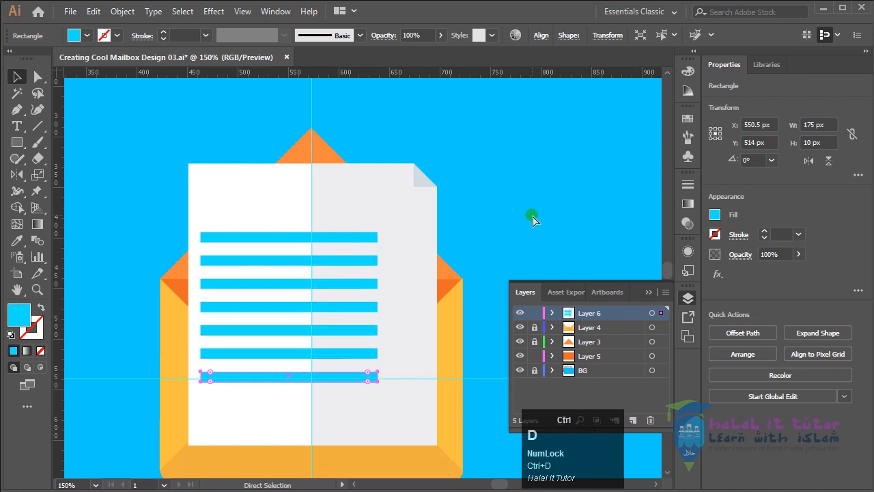
{"action": "key", "text": "ctrl+d"}
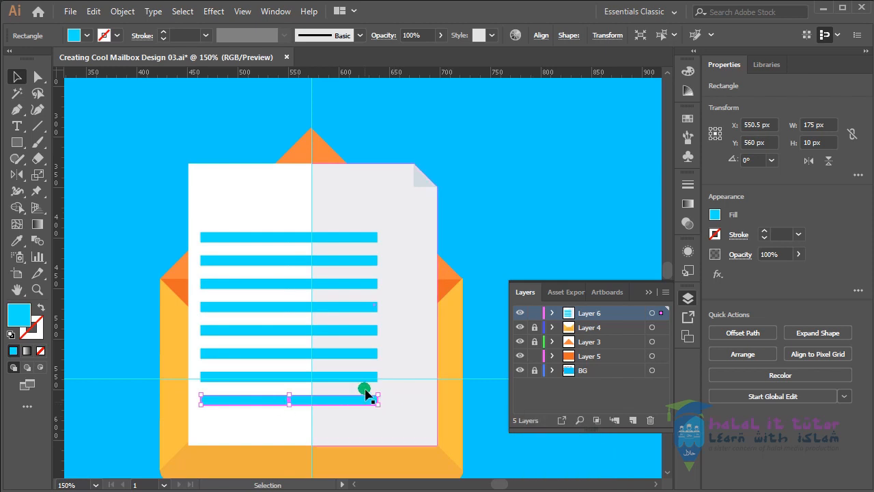
Lengthen the bottom text bar to the right beyond the others and shorten the third bar from the bottom
{"action": "left_click", "coordinate": [482, 412]}
{"action": "left_click", "coordinate": [376, 400]}
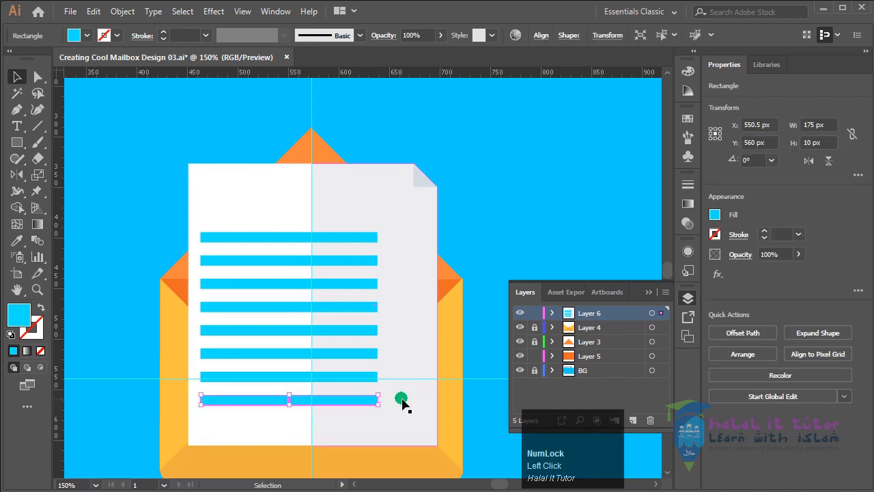
{"action": "key", "text": "ctrl+equal"}
{"action": "key", "text": "ctrl+equal"}
{"action": "left_click_drag", "start_coordinate": [536, 230], "coordinate": [386, 360]}
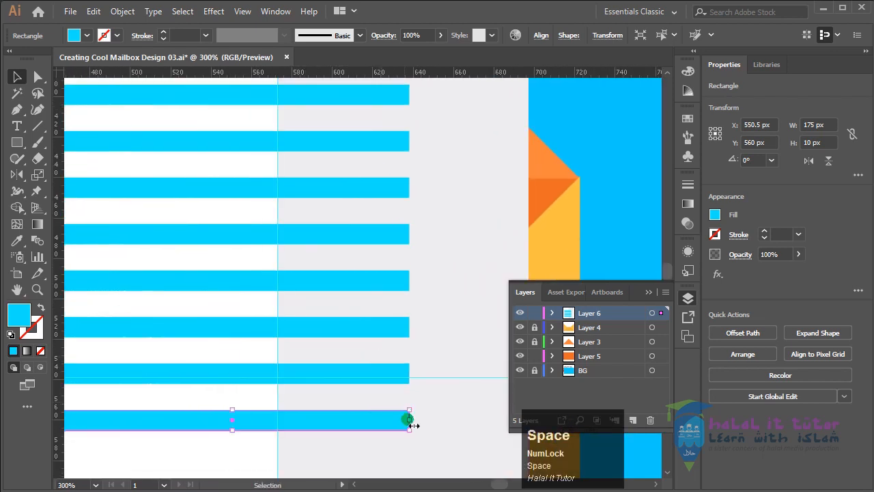
{"action": "left_click_drag", "start_coordinate": [409, 420], "coordinate": [450, 419]}
{"action": "left_click", "coordinate": [408, 375]}
{"action": "left_click_drag", "start_coordinate": [409, 374], "coordinate": [409, 374]}
{"action": "left_click", "coordinate": [402, 331]}
{"action": "left_click_drag", "start_coordinate": [409, 327], "coordinate": [371, 329]}
Shorten the fifth, fourth and third bars from the top in steps, ending the third at the vertical guide
{"action": "left_click", "coordinate": [402, 282]}
{"action": "left_click_drag", "start_coordinate": [410, 280], "coordinate": [328, 279]}
{"action": "left_click", "coordinate": [401, 235]}
{"action": "left_click_drag", "start_coordinate": [408, 237], "coordinate": [303, 235]}
{"action": "left_click", "coordinate": [384, 189]}
{"action": "left_click_drag", "start_coordinate": [409, 187], "coordinate": [278, 187]}
Shorten the second bar from the top to about 101 px wide and the top bar slightly more, completing the staircase
{"action": "left_click_drag", "start_coordinate": [406, 160], "coordinate": [291, 312]}
{"action": "left_click", "coordinate": [425, 312]}
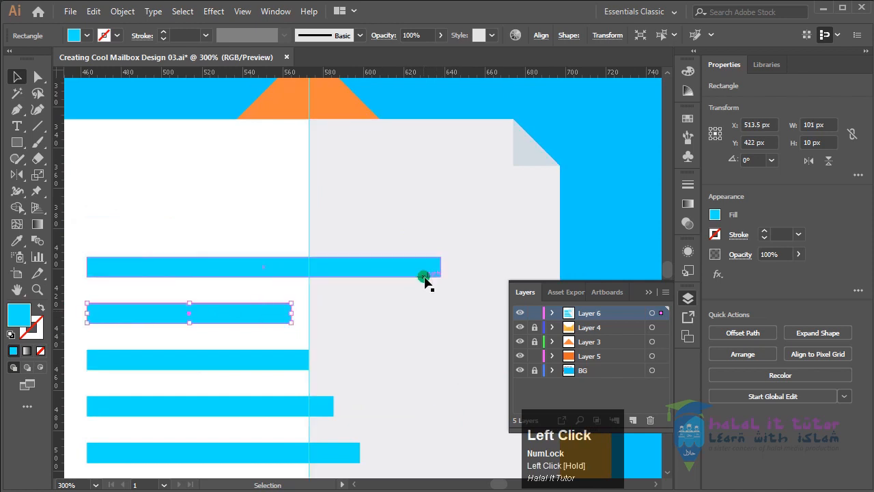
{"action": "left_click", "coordinate": [437, 269]}
{"action": "left_click_drag", "start_coordinate": [441, 267], "coordinate": [271, 267]}
{"action": "left_click", "coordinate": [610, 219]}
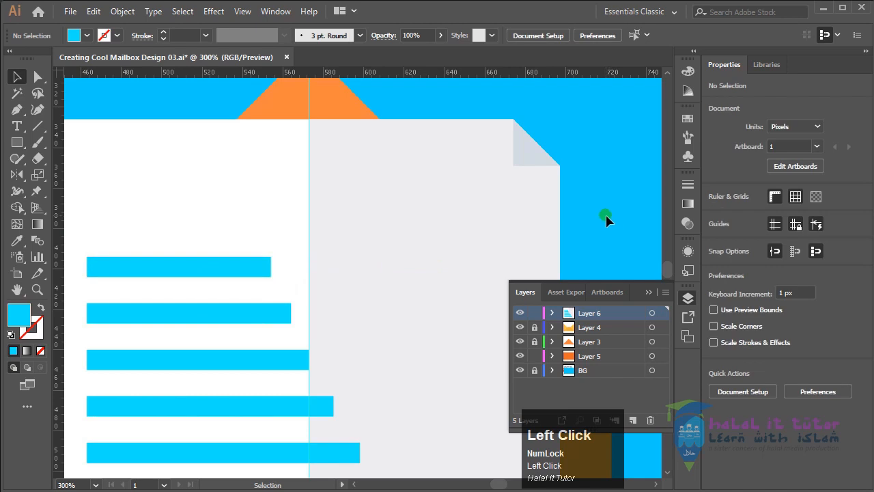
Select all artwork on Layer 6 and group the paper sheet with its text bars
{"action": "key", "text": "ctrl+minus"}
{"action": "key", "text": "ctrl+minus"}
{"action": "key", "text": "ctrl+minus"}
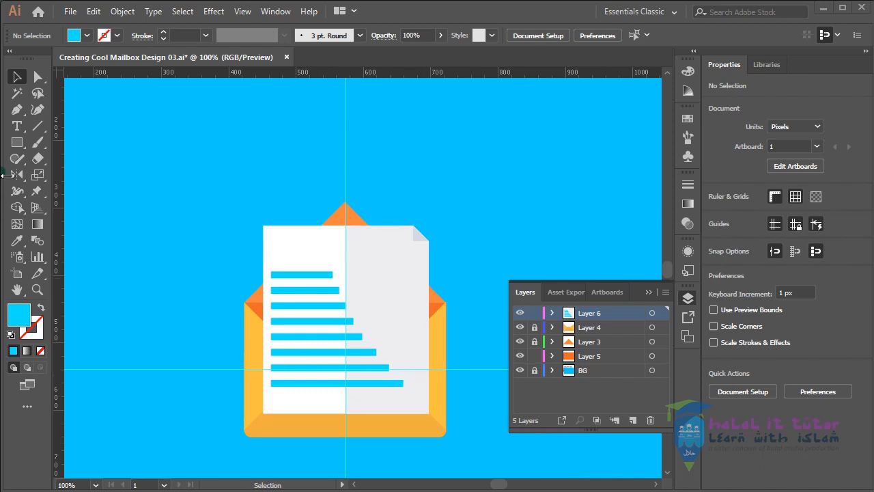
{"action": "left_click", "coordinate": [652, 312]}
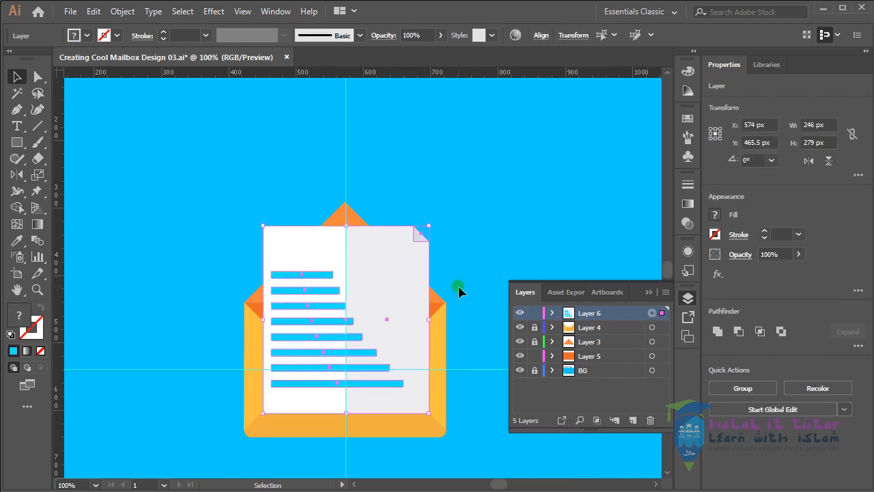
{"action": "right_click", "coordinate": [377, 274]}
{"action": "left_click", "coordinate": [435, 360]}
{"action": "left_click", "coordinate": [486, 228]}
{"action": "left_click", "coordinate": [415, 255]}
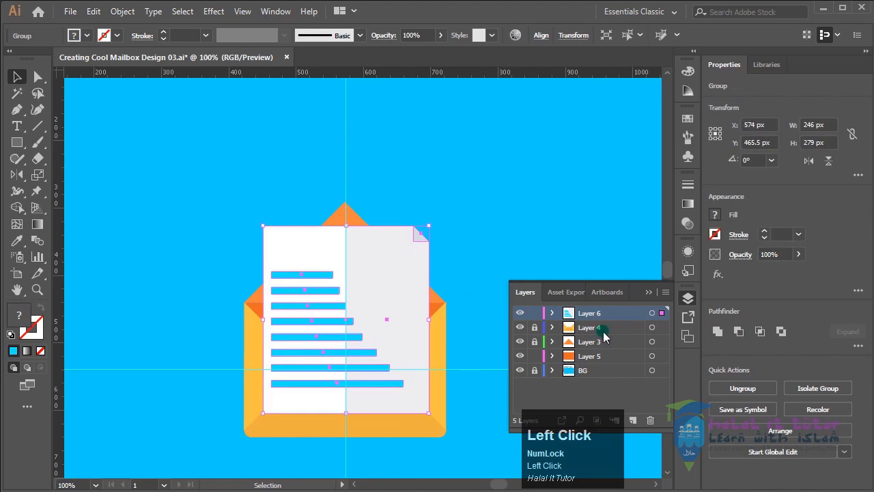
Rename Layer 6 as Doc
{"action": "double_click", "coordinate": [588, 313]}
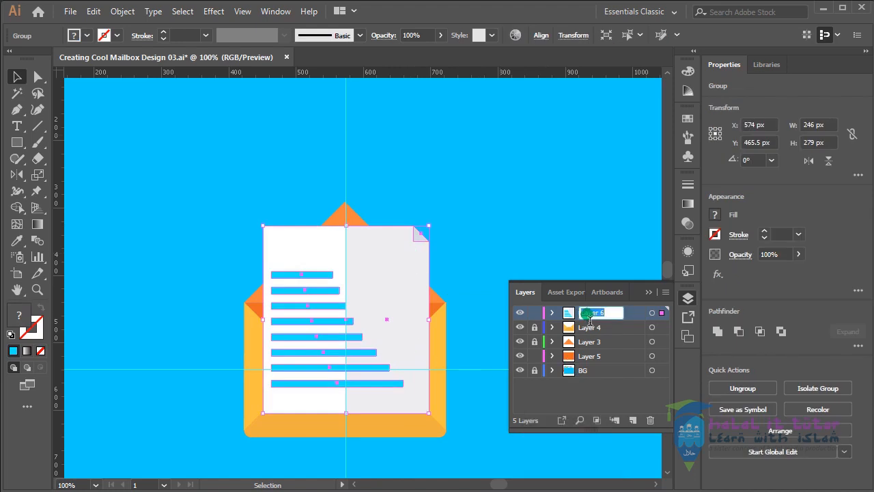
{"action": "type", "text": "Doc"}
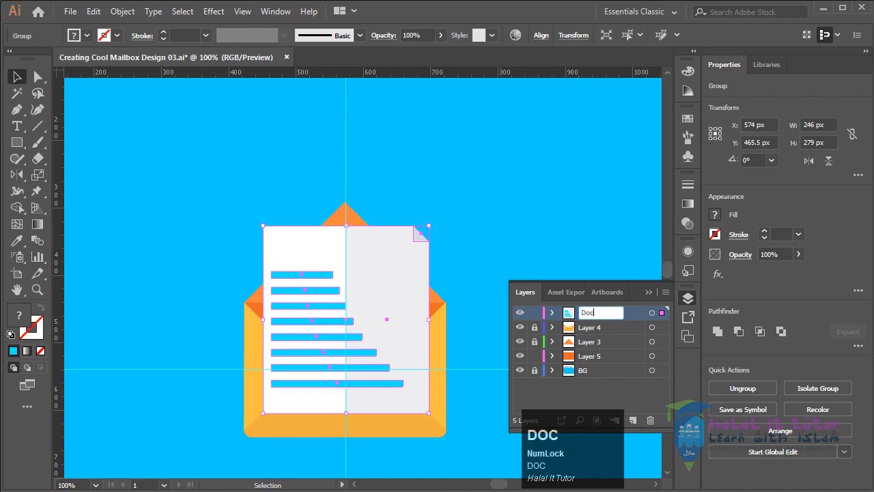
{"action": "key", "text": "Return"}
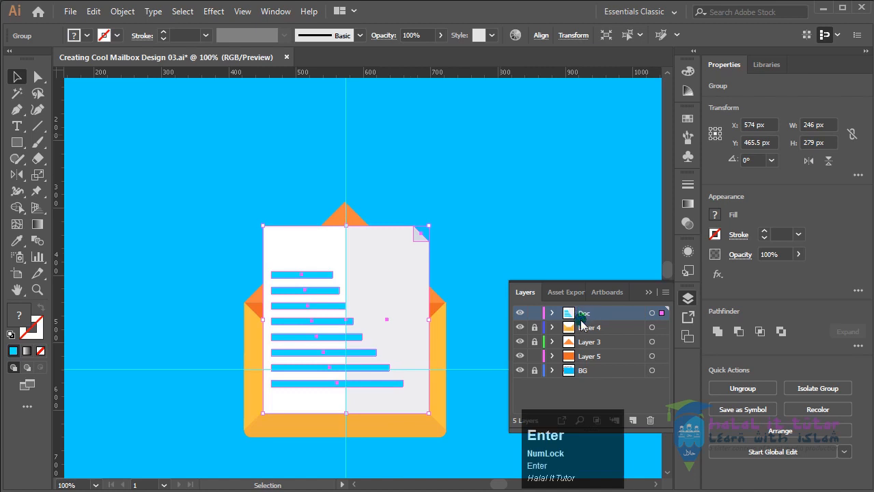
Move the Doc layer between Layer 4 and Layer 3 so the paper sits inside the envelope
{"action": "mouse_move", "coordinate": [573, 318]}
{"action": "left_mouse_down"}
{"action": "mouse_move", "coordinate": [577, 357]}
{"action": "mouse_move", "coordinate": [581, 340]}
{"action": "left_mouse_up"}
{"action": "left_click", "coordinate": [500, 206]}
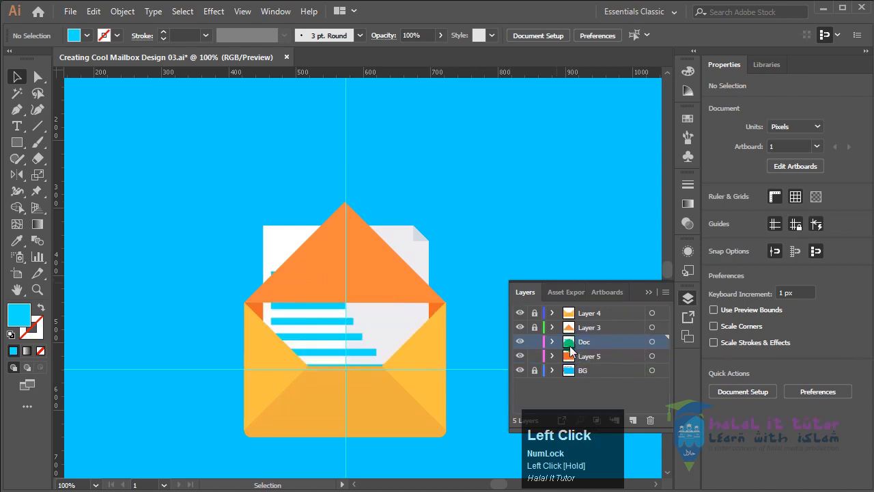
{"action": "left_click_drag", "start_coordinate": [571, 348], "coordinate": [573, 326]}
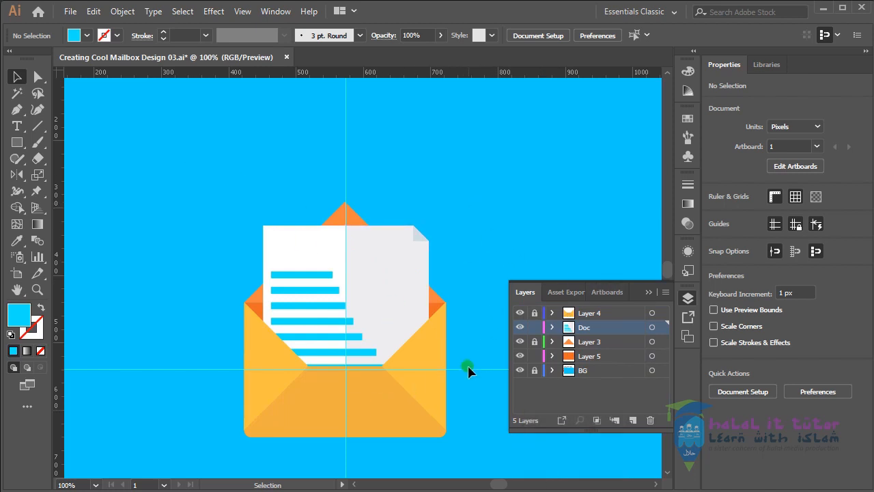
Create a new layer above Layer 4
{"action": "key", "text": "space"}
{"action": "left_click_drag", "start_coordinate": [462, 353], "coordinate": [425, 298]}
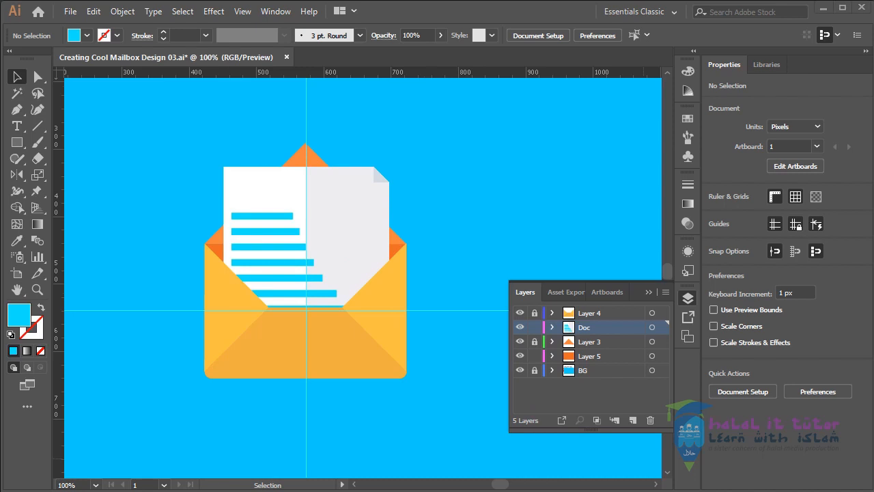
{"action": "left_click", "coordinate": [602, 314]}
{"action": "left_click", "coordinate": [632, 421]}
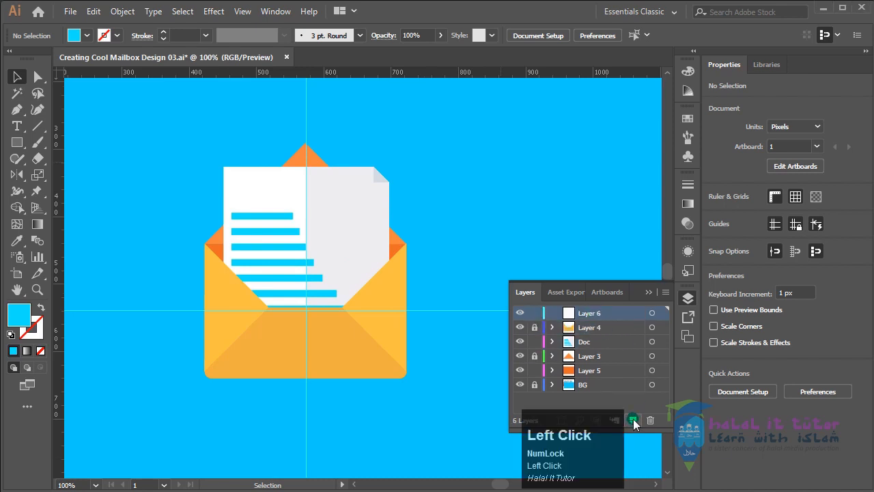
Draw a rectangle about 274 px wide and 77 px high, centred beneath the envelope on the new layer
{"action": "key", "text": "space"}
{"action": "left_click_drag", "start_coordinate": [401, 427], "coordinate": [388, 344]}
{"action": "key", "text": "space"}
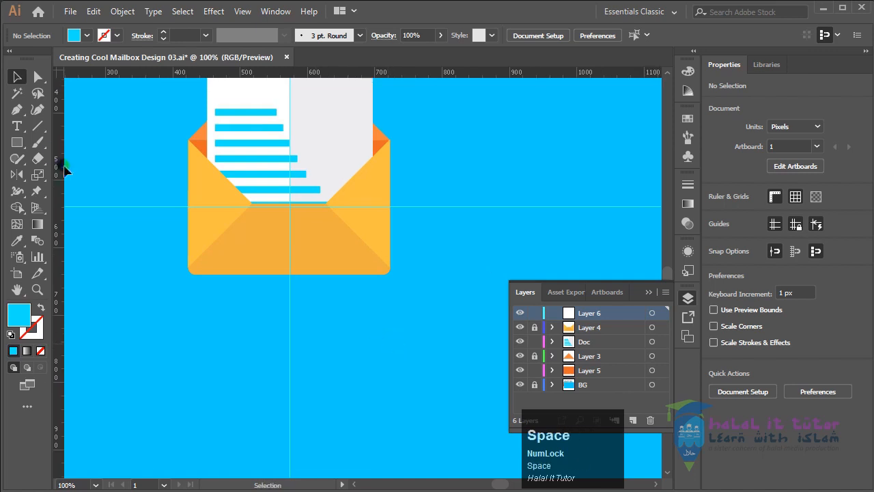
{"action": "left_click", "coordinate": [17, 142]}
{"action": "left_click_drag", "start_coordinate": [17, 144], "coordinate": [86, 161]}
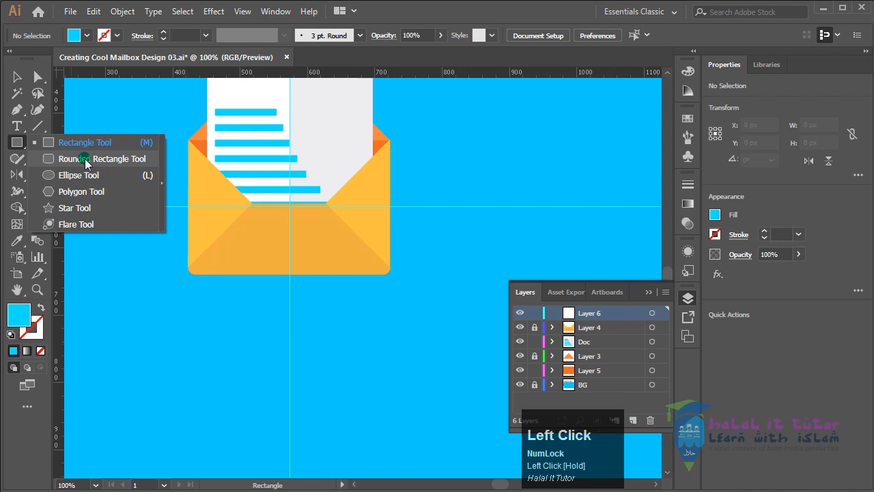
{"action": "left_click", "coordinate": [15, 142]}
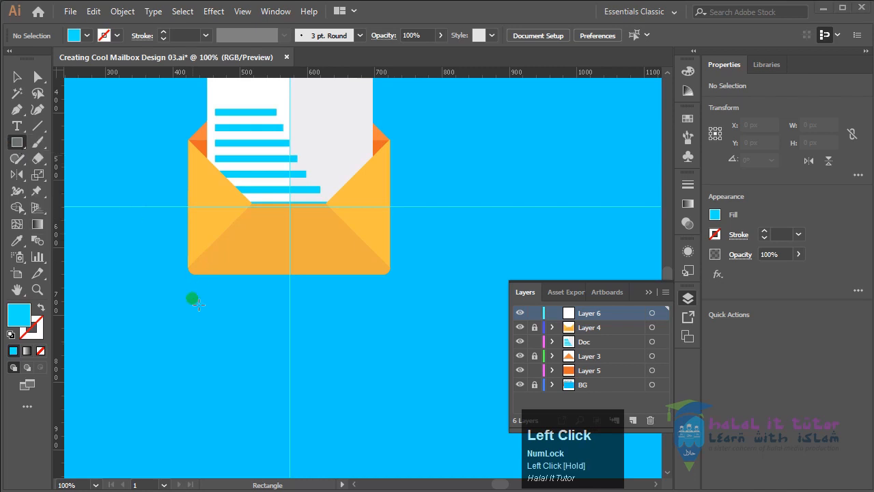
{"action": "left_click_drag", "start_coordinate": [207, 311], "coordinate": [332, 358]}
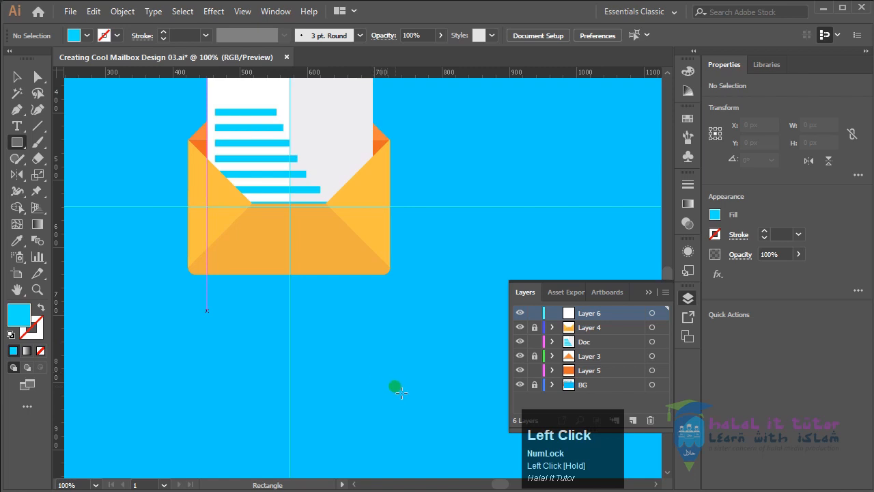
{"action": "left_click_drag", "start_coordinate": [190, 293], "coordinate": [388, 359]}
{"action": "key", "text": "space"}
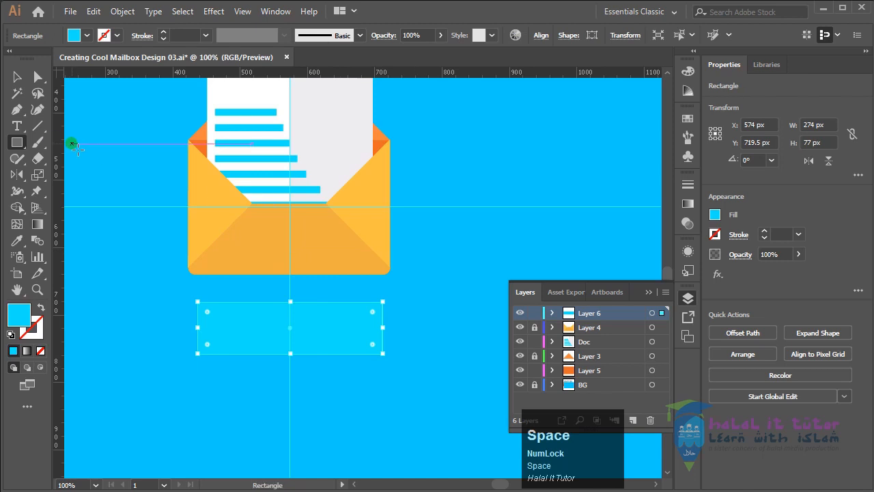
Fill the new rectangle with the pink FF4280 swatch colour sampled from the palette above the artboard
{"action": "key", "text": "space"}
{"action": "left_click_drag", "start_coordinate": [481, 159], "coordinate": [473, 257]}
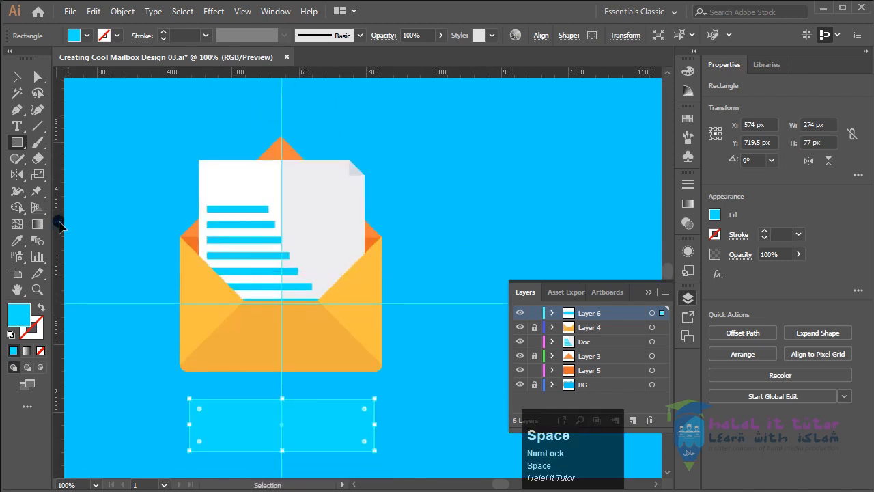
{"action": "left_click", "coordinate": [19, 241]}
{"action": "key", "text": "space"}
{"action": "left_click_drag", "start_coordinate": [409, 197], "coordinate": [407, 342]}
{"action": "left_click_drag", "start_coordinate": [427, 221], "coordinate": [244, 367]}
{"action": "left_click_drag", "start_coordinate": [437, 316], "coordinate": [249, 326]}
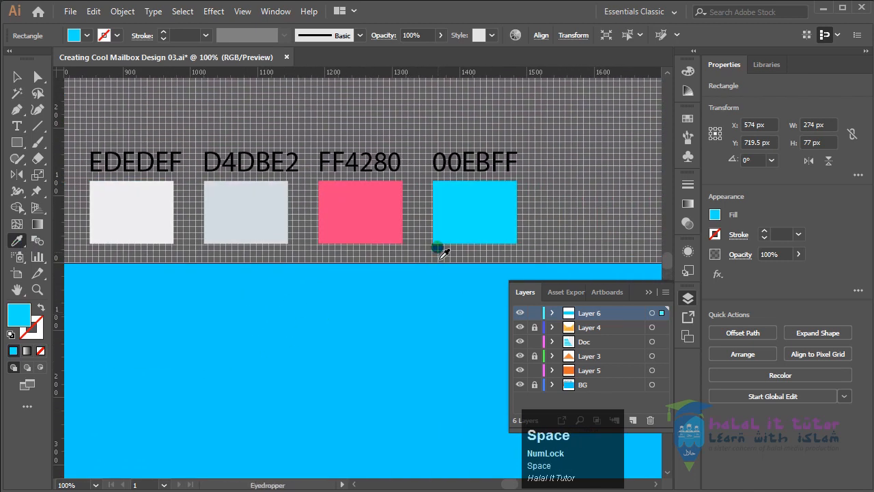
{"action": "left_click", "coordinate": [375, 216]}
{"action": "key", "text": "space"}
{"action": "left_click_drag", "start_coordinate": [304, 368], "coordinate": [330, 305]}
{"action": "left_click_drag", "start_coordinate": [102, 325], "coordinate": [434, 331]}
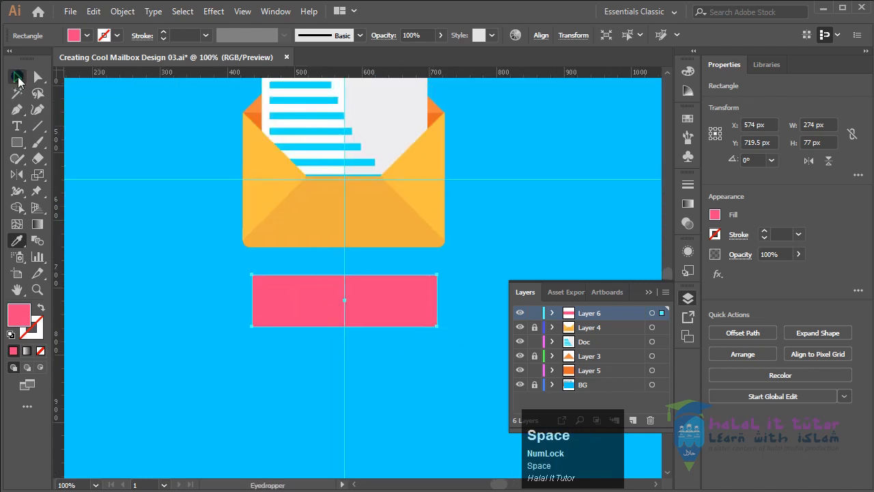
Round all four corners of the pink rectangle to a radius of about 12.63 px
{"action": "left_click", "coordinate": [38, 78]}
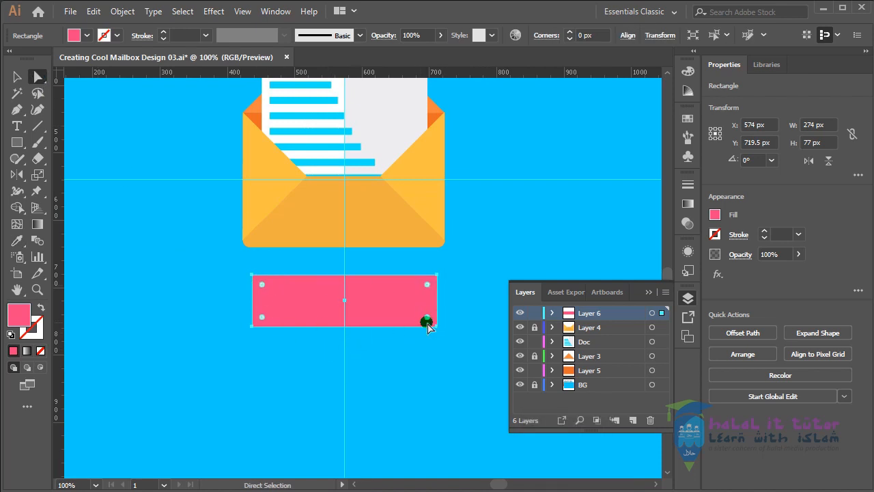
{"action": "mouse_move", "coordinate": [427, 319]}
{"action": "left_mouse_down"}
{"action": "mouse_move", "coordinate": [417, 313]}
{"action": "mouse_move", "coordinate": [427, 320]}
{"action": "left_mouse_up"}
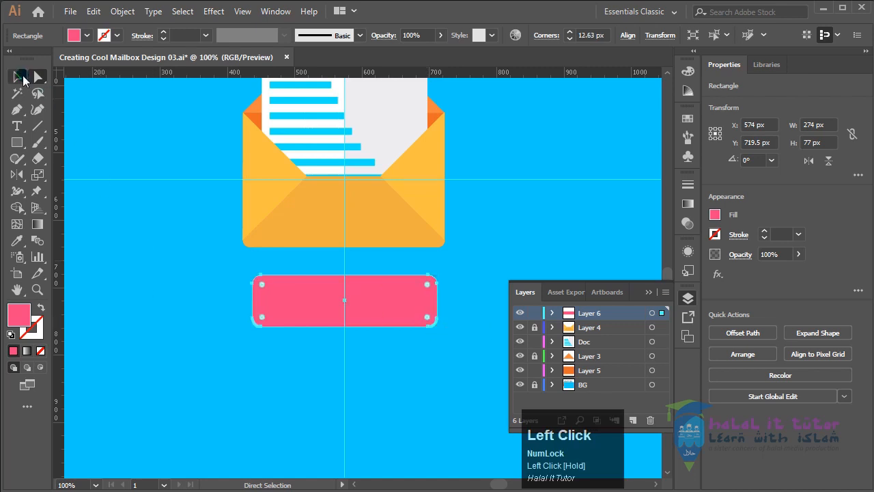
{"action": "left_click", "coordinate": [23, 78]}
{"action": "left_click", "coordinate": [365, 384]}
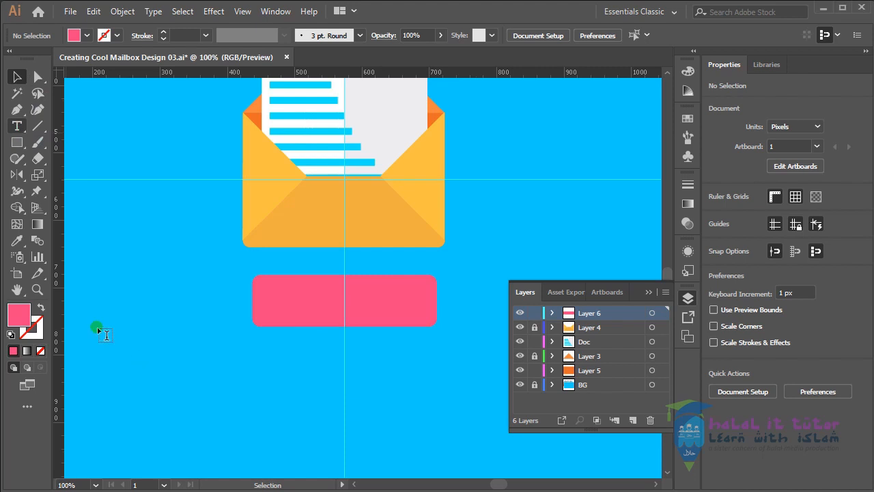
Add the text "MailBox" below the pink rectangle and scale it up around its centre to about 61.7 pt
{"action": "key", "text": "t"}
{"action": "left_click", "coordinate": [188, 379]}
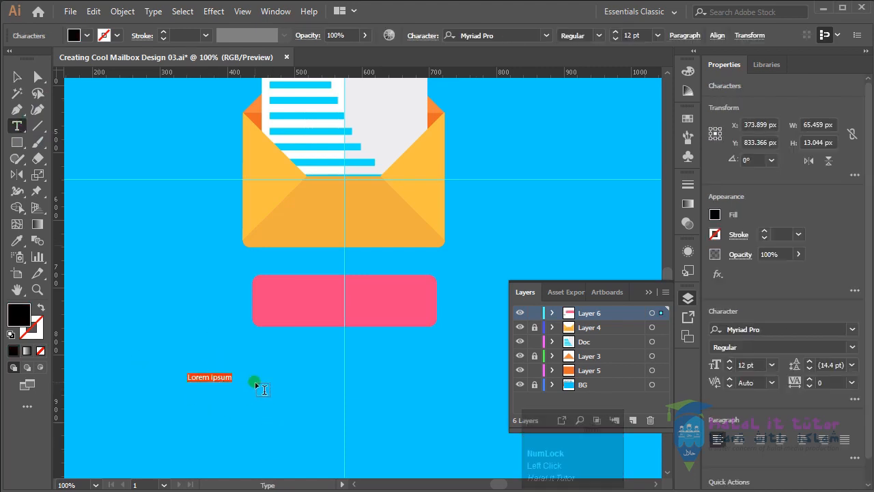
{"action": "type", "text": "MailBox"}
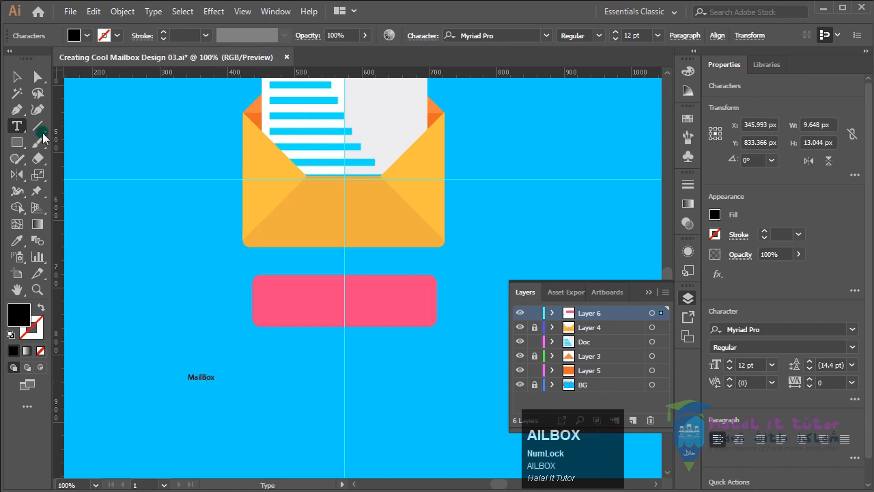
{"action": "left_click", "coordinate": [17, 76]}
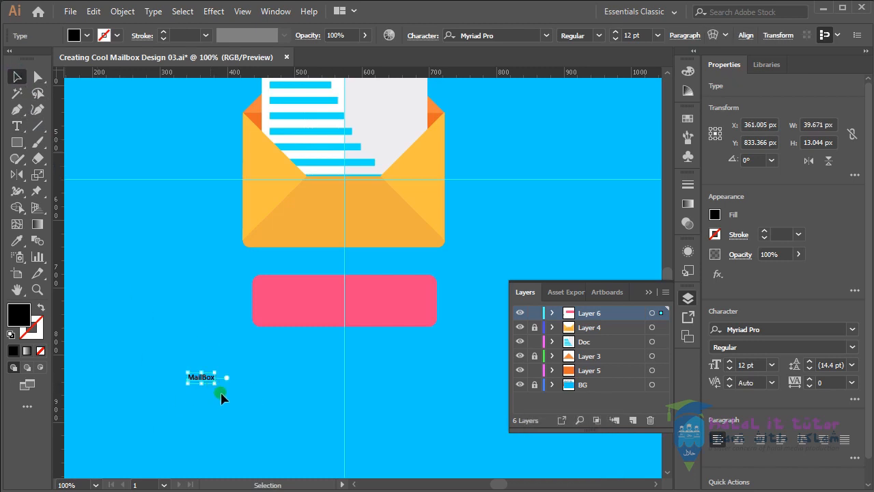
{"action": "left_click_drag", "start_coordinate": [221, 390], "coordinate": [271, 386]}
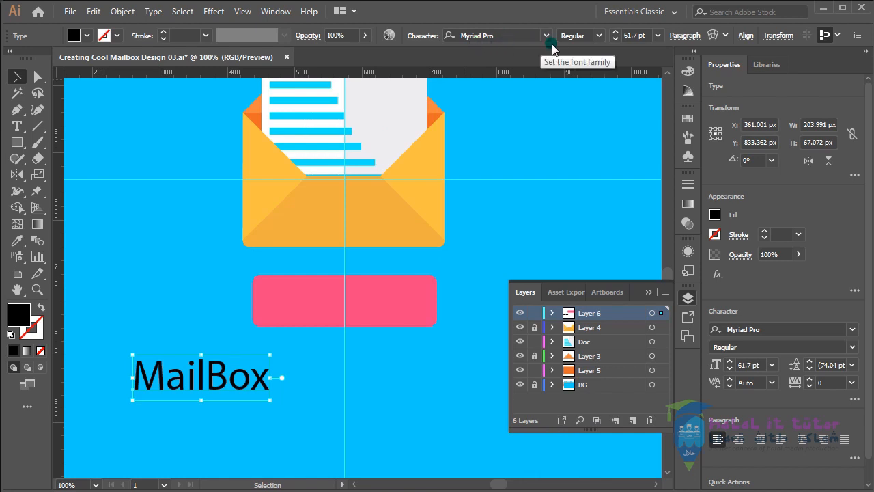
Set the MailBox text to the Bold font style and All Caps
{"action": "left_click", "coordinate": [599, 36]}
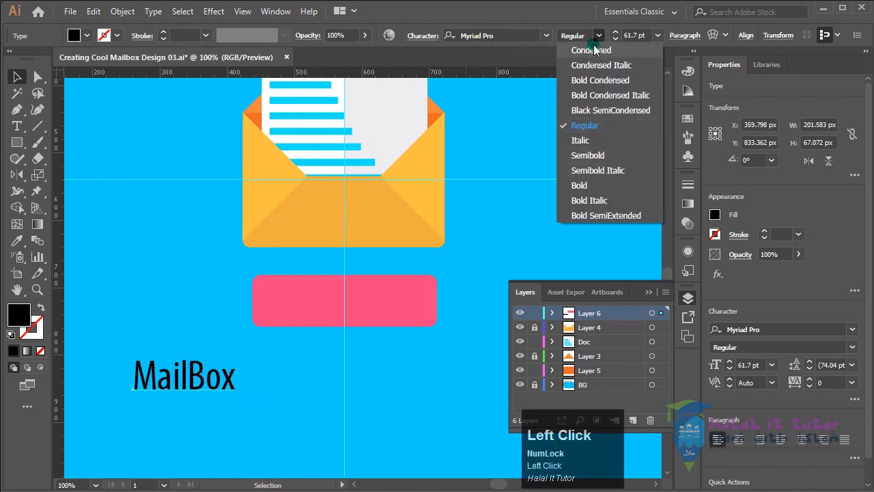
{"action": "left_click", "coordinate": [605, 185]}
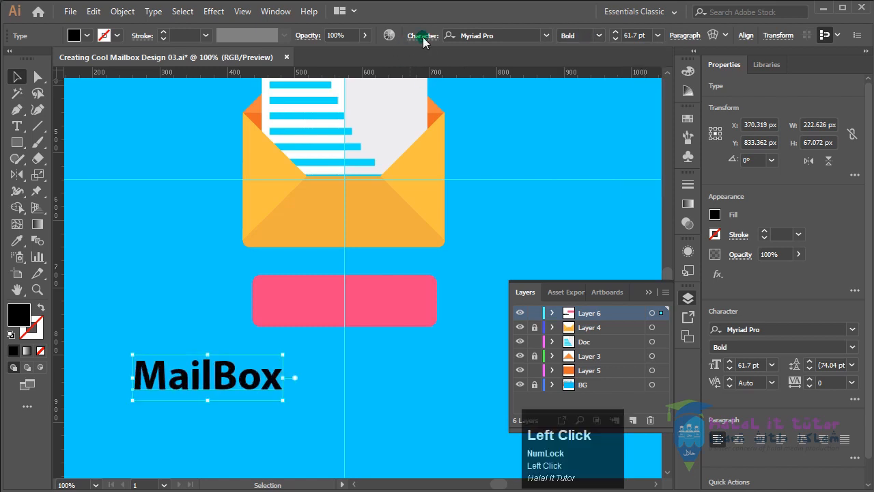
{"action": "left_click", "coordinate": [423, 38]}
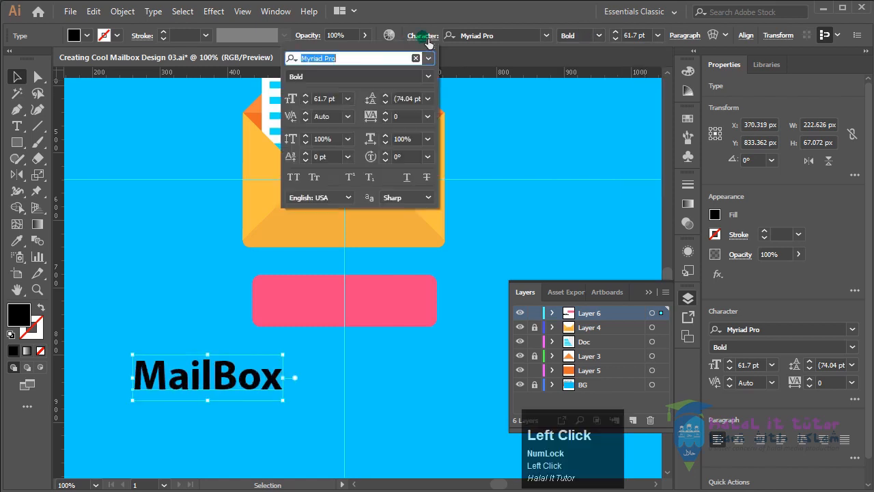
{"action": "left_click", "coordinate": [293, 177]}
Centre the MAILBOX text on the pink rectangle and fill it with the near-white colour FFF3F3
{"action": "left_click_drag", "start_coordinate": [238, 378], "coordinate": [366, 306]}
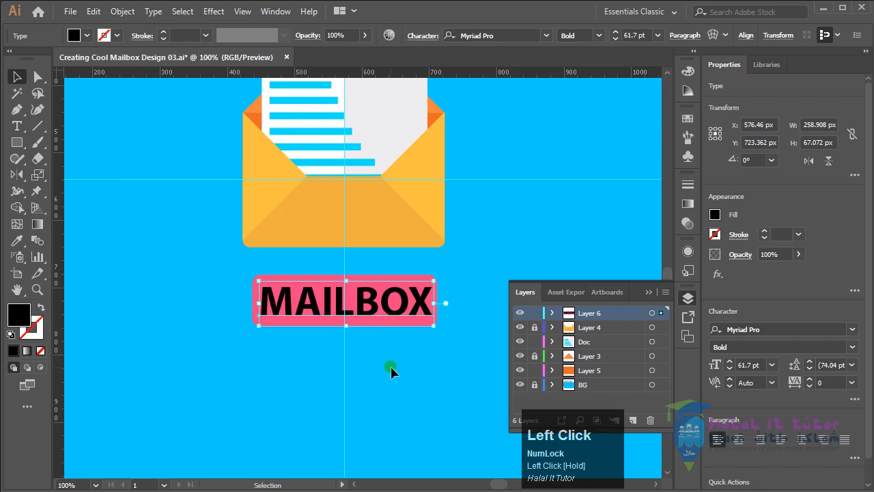
{"action": "key", "text": "Left"}
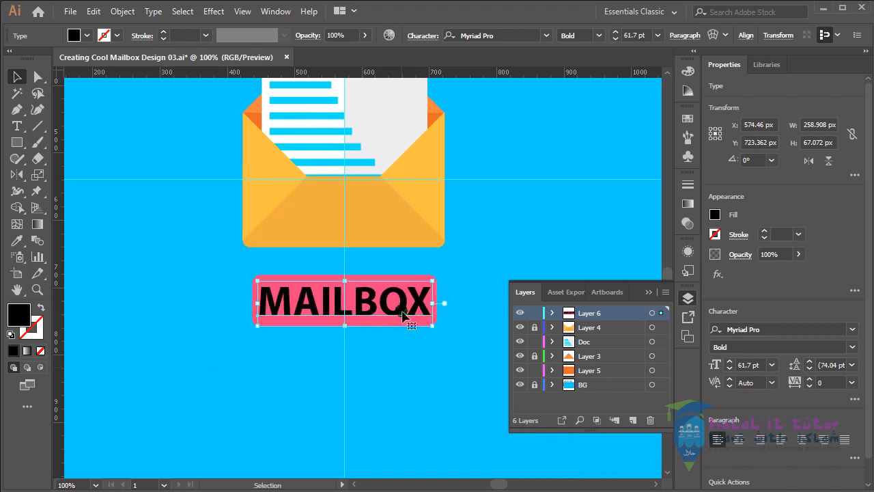
{"action": "double_click", "coordinate": [19, 317]}
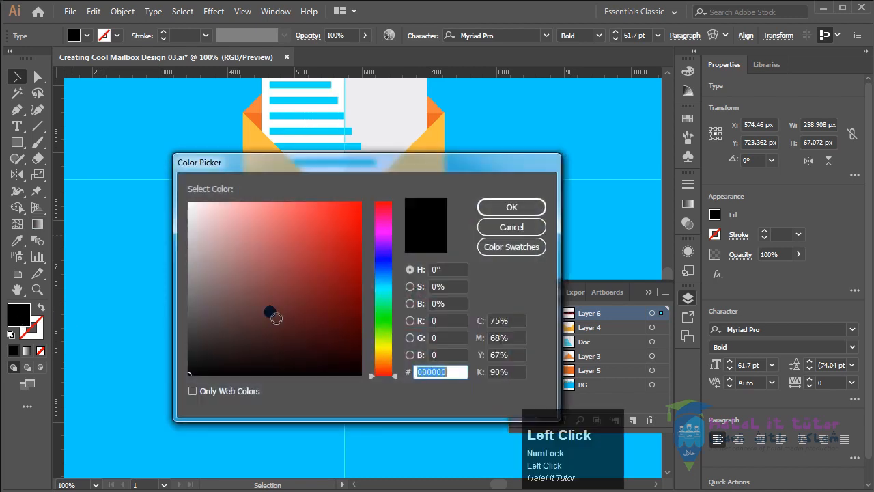
{"action": "left_click_drag", "start_coordinate": [218, 239], "coordinate": [203, 188]}
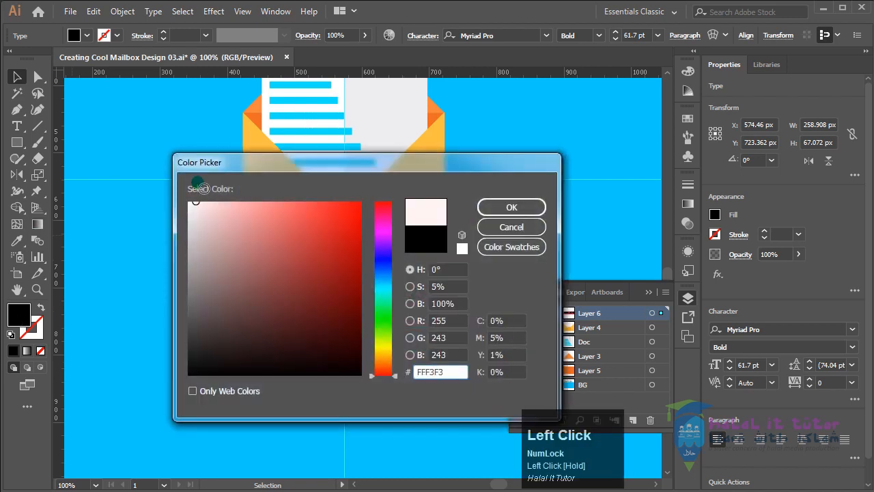
{"action": "left_click", "coordinate": [533, 206]}
{"action": "left_click", "coordinate": [428, 389]}
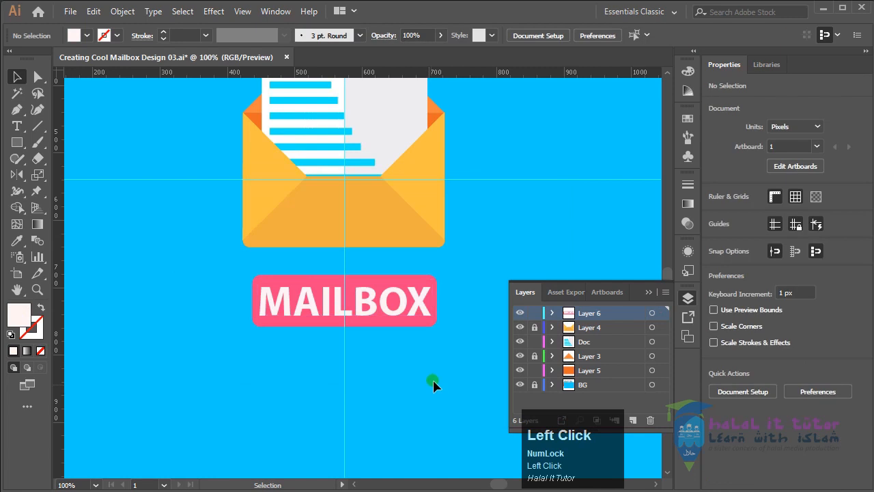
Group the MAILBOX text with the pink rounded rectangle behind it
{"action": "left_click", "coordinate": [413, 314]}
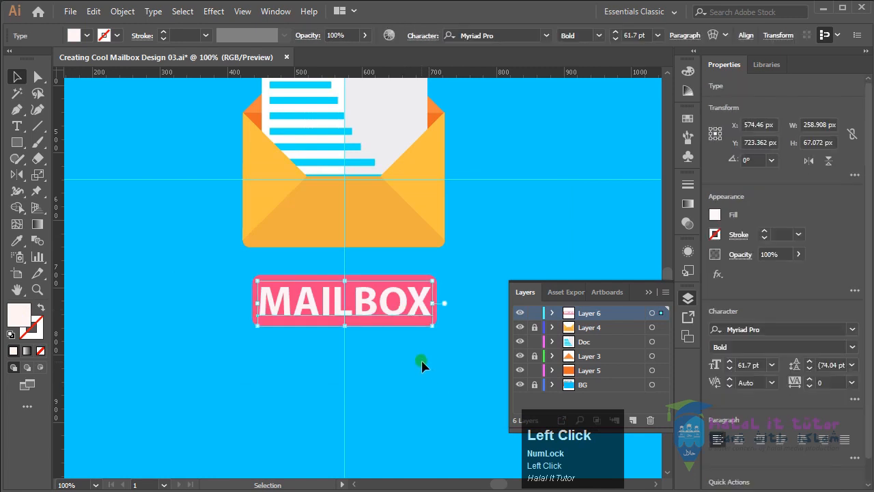
{"action": "left_click", "coordinate": [420, 355]}
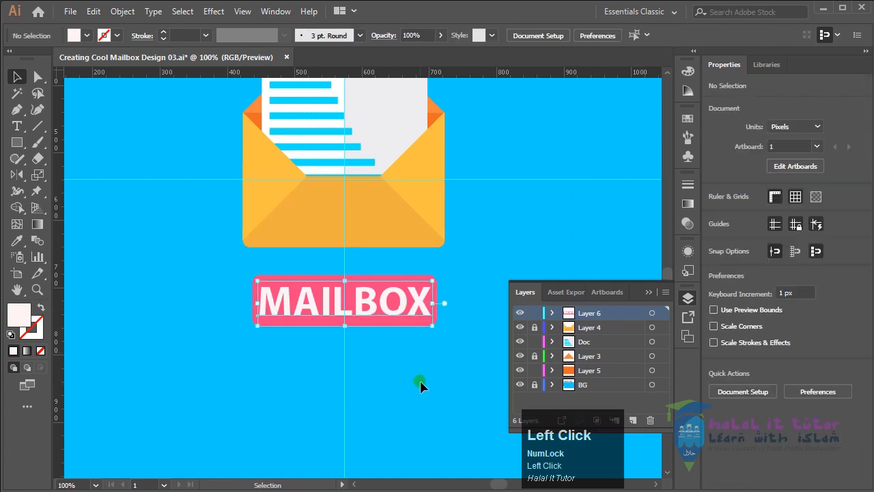
{"action": "left_click", "coordinate": [395, 308]}
{"action": "left_click_drag", "start_coordinate": [454, 287], "coordinate": [396, 306]}
{"action": "right_click", "coordinate": [412, 300]}
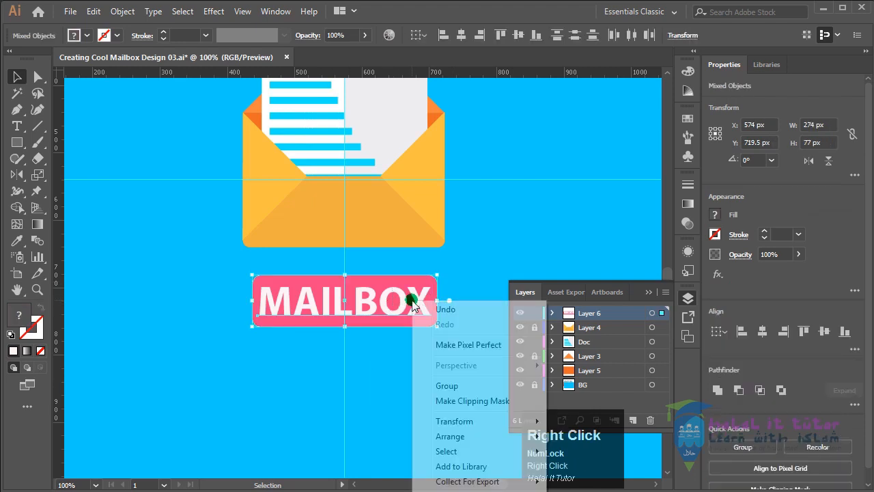
{"action": "left_click", "coordinate": [446, 385]}
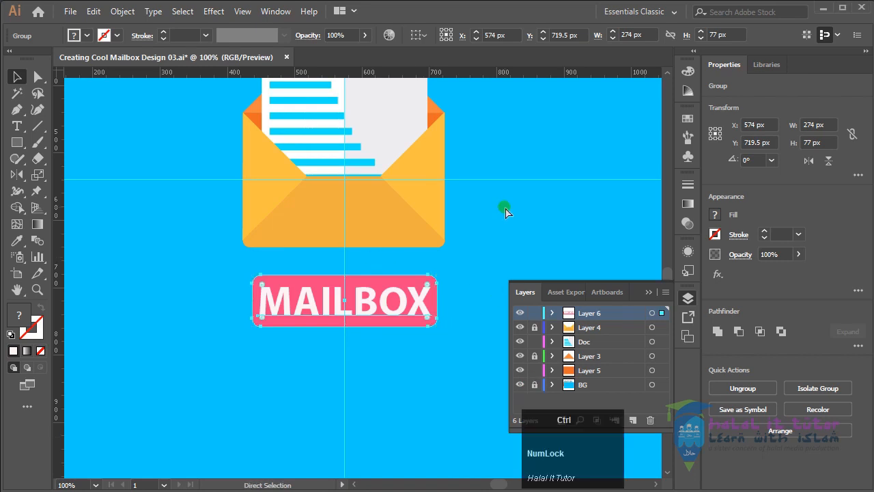
Draw a near-white circle about 106 px in diameter in the upper-right area of the artboard
{"action": "key", "text": "ctrl+minus"}
{"action": "key", "text": "ctrl+minus"}
{"action": "left_click_drag", "start_coordinate": [560, 242], "coordinate": [410, 346]}
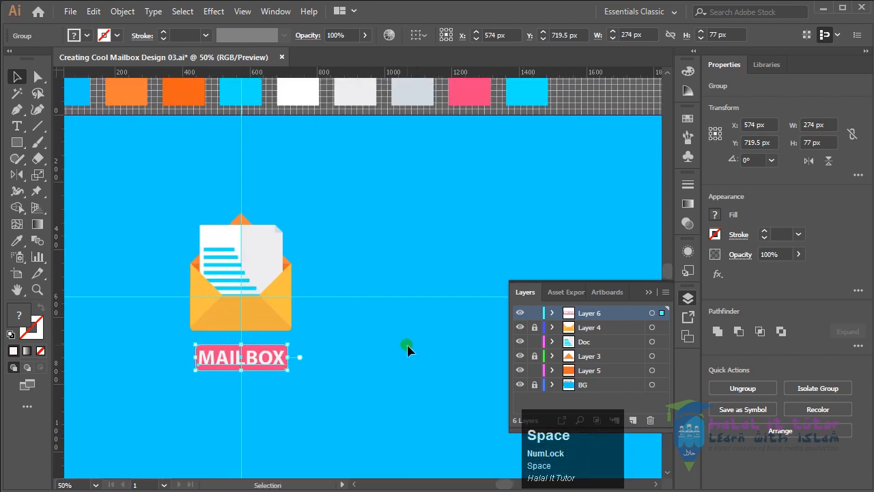
{"action": "key", "text": "ctrl+minus"}
{"action": "left_click_drag", "start_coordinate": [442, 317], "coordinate": [400, 326]}
{"action": "left_click", "coordinate": [390, 325]}
{"action": "left_click", "coordinate": [347, 287]}
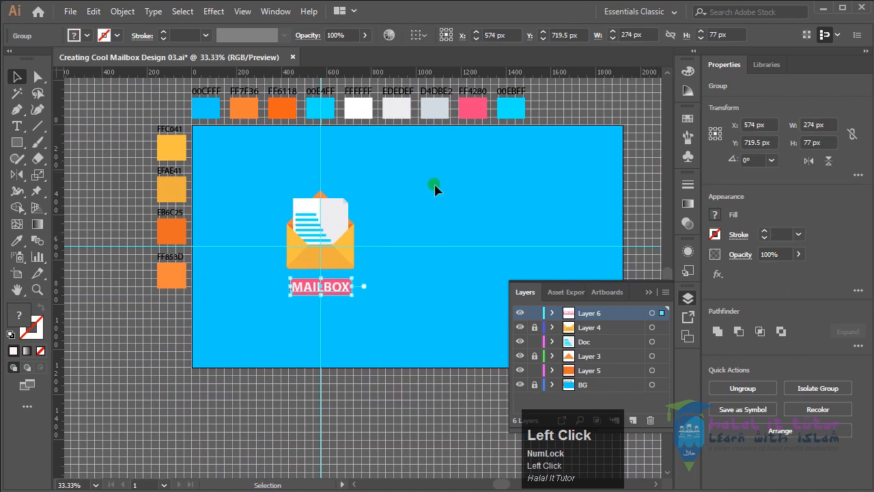
{"action": "left_click", "coordinate": [17, 158]}
{"action": "left_click", "coordinate": [17, 142]}
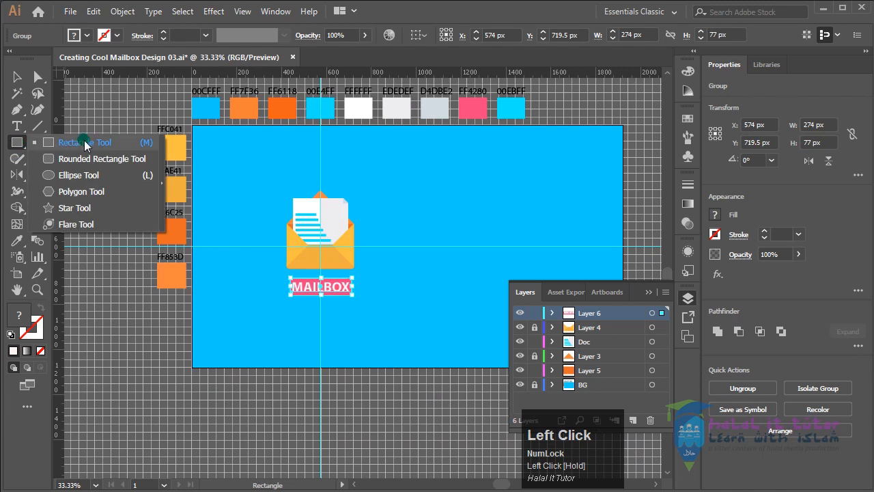
{"action": "left_click", "coordinate": [80, 190]}
{"action": "left_click_drag", "start_coordinate": [80, 190], "coordinate": [80, 175]}
{"action": "left_click_drag", "start_coordinate": [440, 254], "coordinate": [495, 192]}
{"action": "left_click_drag", "start_coordinate": [504, 249], "coordinate": [504, 249]}
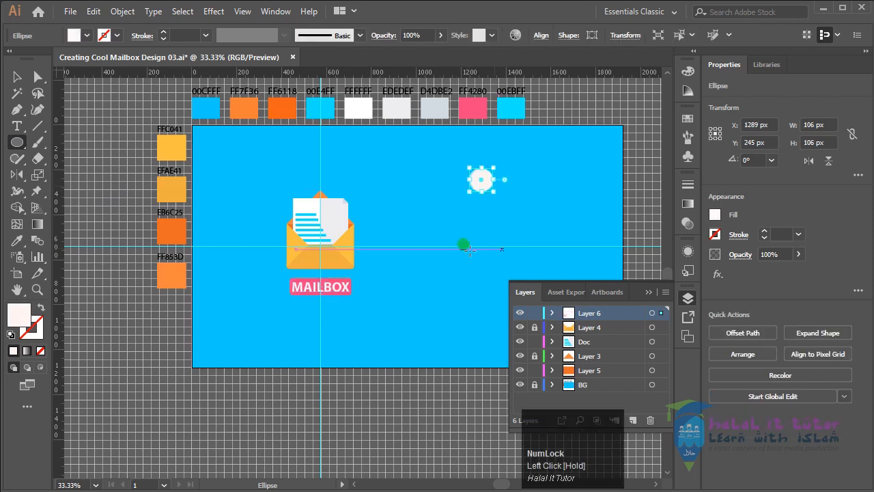
Move the circle to the right of the envelope, to about X 1052 px and Y 671 px
{"action": "left_click", "coordinate": [18, 78]}
{"action": "left_click", "coordinate": [587, 195]}
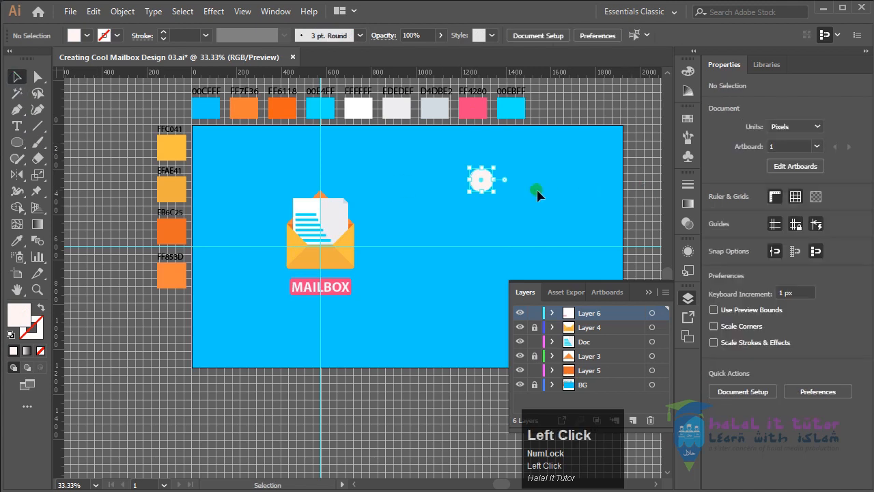
{"action": "left_click_drag", "start_coordinate": [478, 181], "coordinate": [425, 277]}
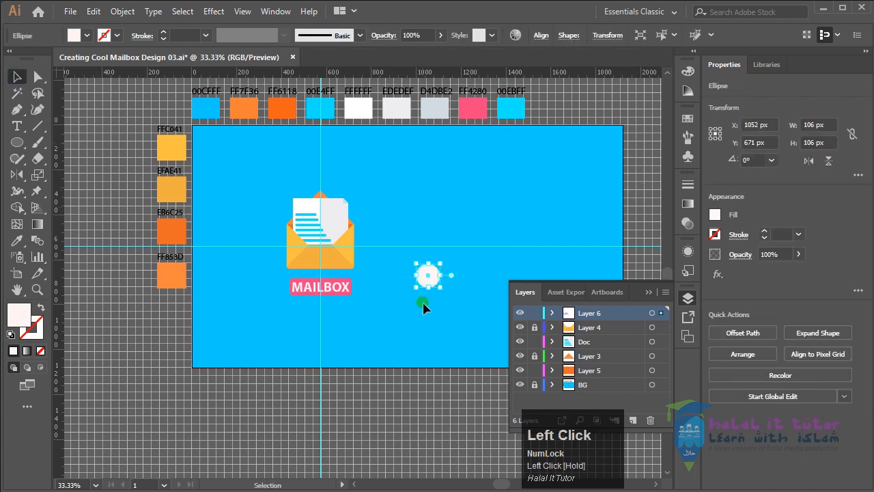
Duplicate the circle in place and scale the copy down around its centre to about 96 px
{"action": "key", "text": "z"}
{"action": "left_click_drag", "start_coordinate": [402, 250], "coordinate": [474, 318]}
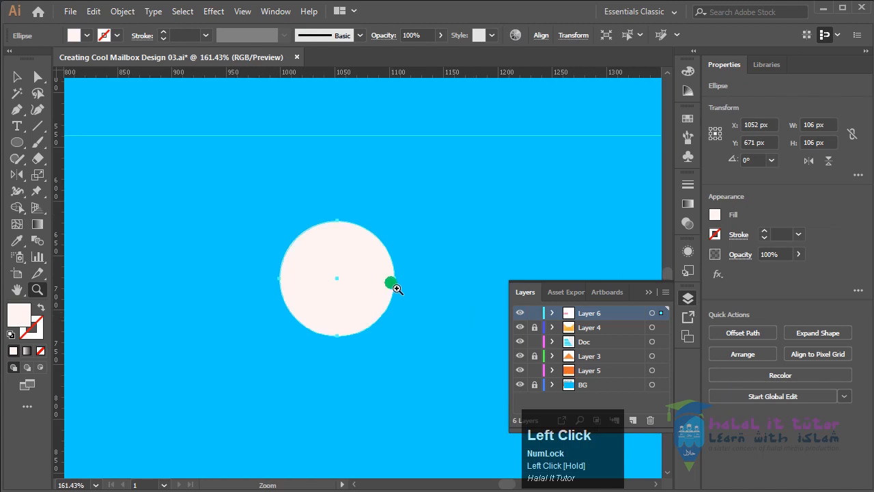
{"action": "key", "text": "space"}
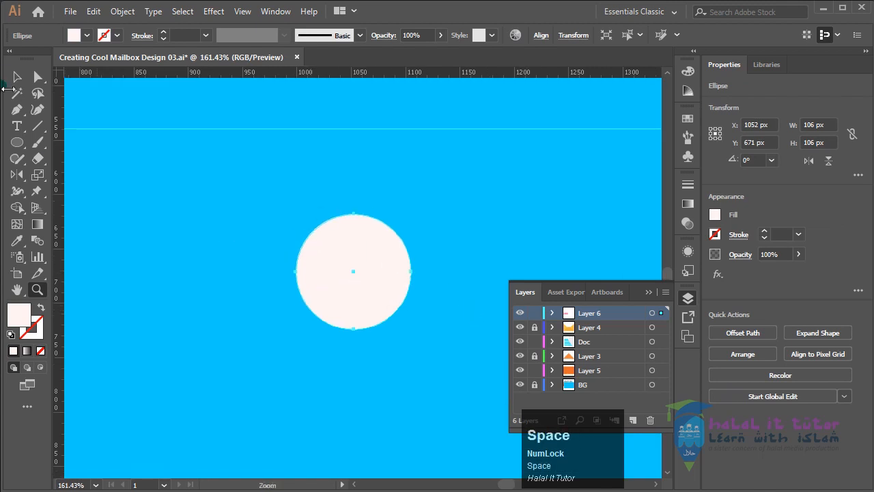
{"action": "left_click", "coordinate": [19, 77]}
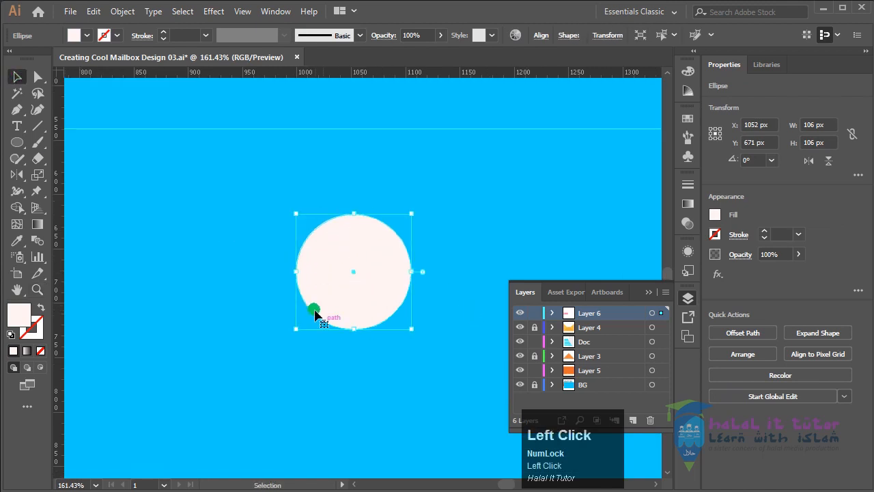
{"action": "left_click", "coordinate": [441, 253]}
{"action": "left_click", "coordinate": [303, 292]}
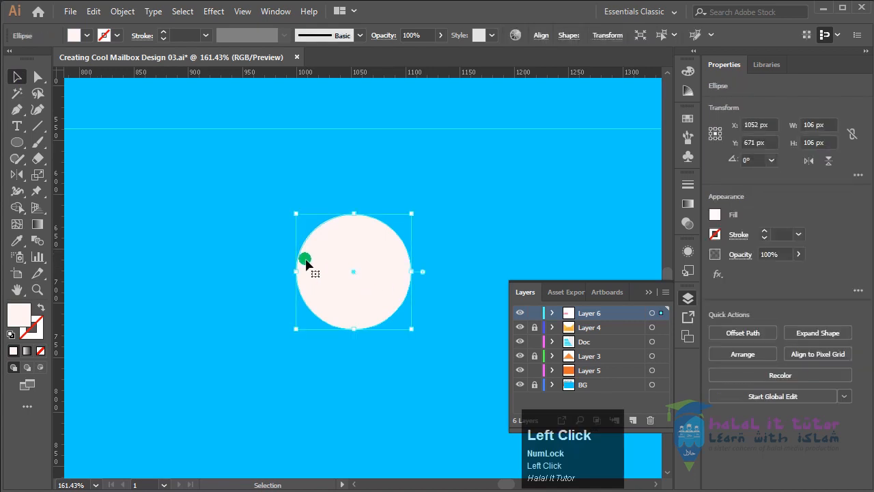
{"action": "left_click", "coordinate": [93, 11]}
{"action": "left_click", "coordinate": [126, 77]}
{"action": "left_click", "coordinate": [91, 12]}
{"action": "left_click", "coordinate": [96, 108]}
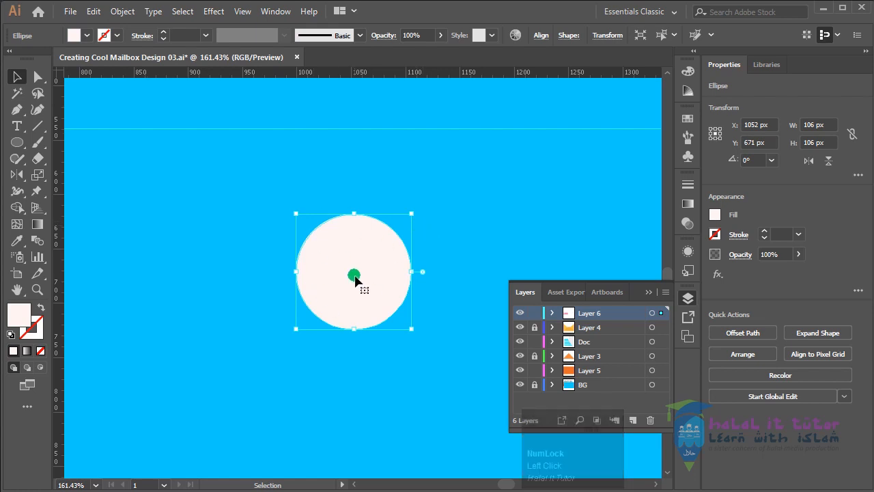
{"action": "left_click", "coordinate": [397, 278], "text": "alt"}
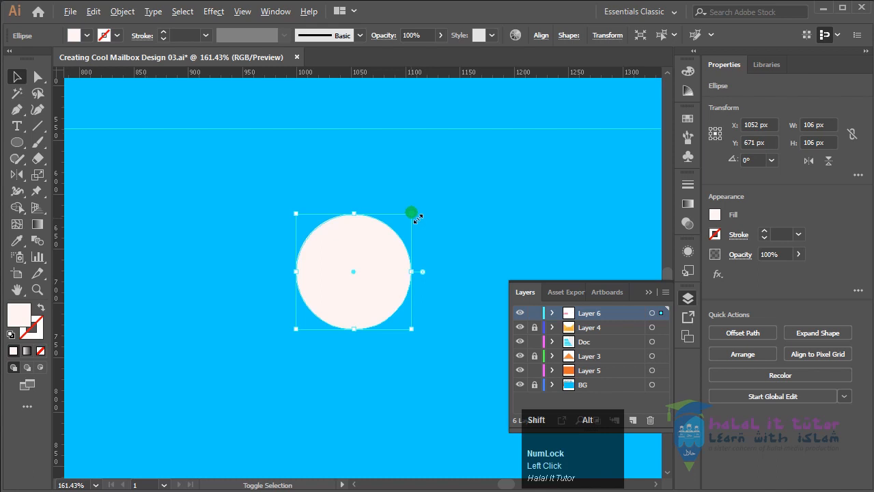
{"action": "left_click_drag", "start_coordinate": [417, 217], "coordinate": [413, 226]}
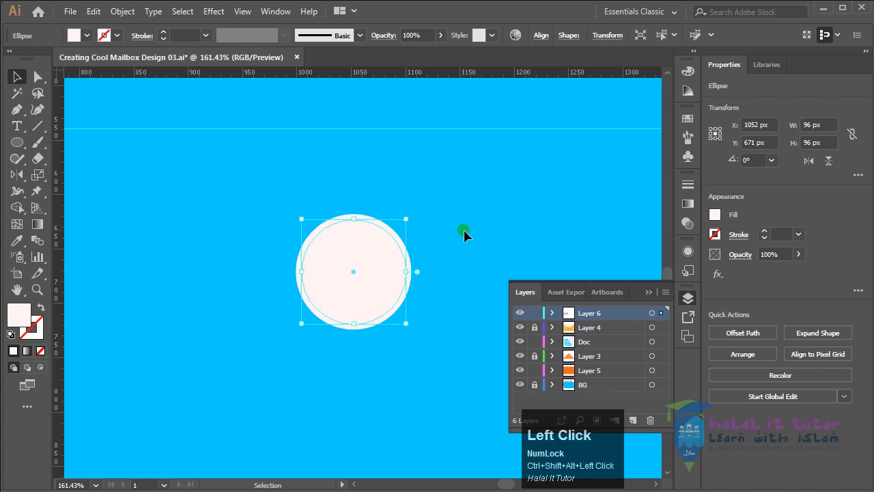
Display the Pathfinder operations and try Divide with only the inner 96 px circle selected
{"action": "left_click", "coordinate": [273, 11]}
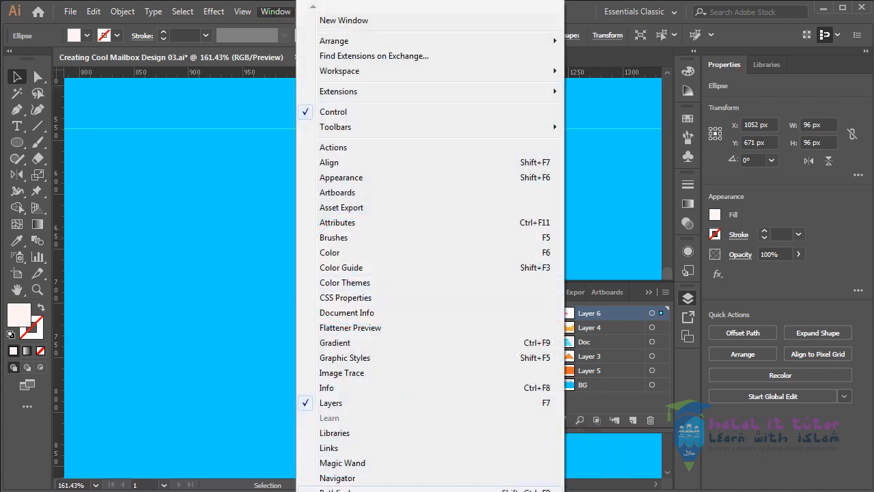
{"action": "left_click", "coordinate": [341, 489]}
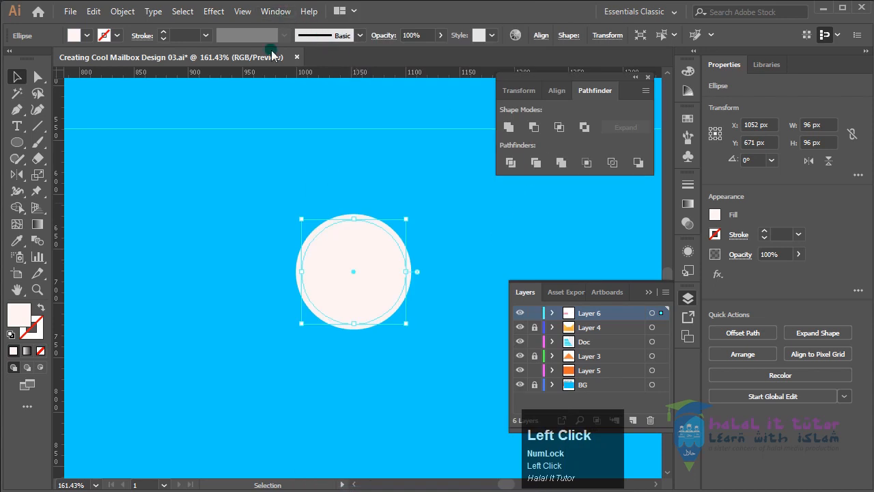
{"action": "left_click", "coordinate": [510, 162]}
{"action": "left_click", "coordinate": [450, 237]}
{"action": "right_click", "coordinate": [369, 272]}
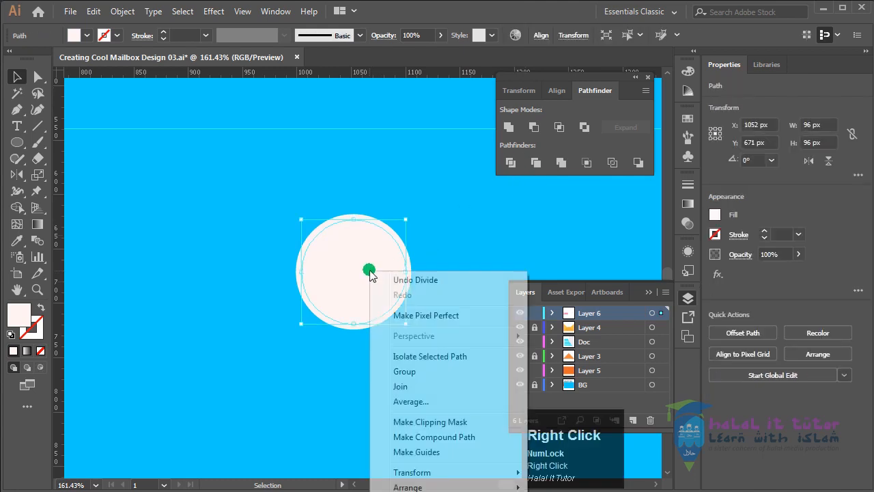
{"action": "left_click", "coordinate": [417, 203]}
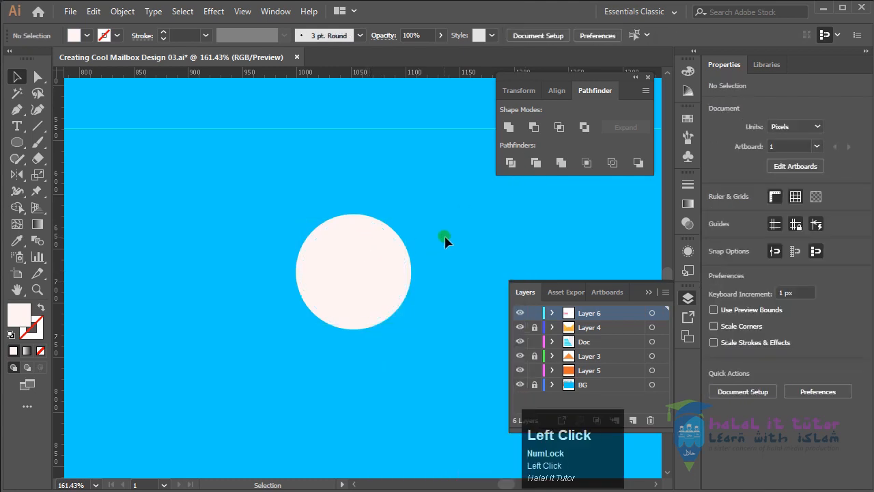
{"action": "left_click_drag", "start_coordinate": [361, 269], "coordinate": [186, 206]}
{"action": "key", "text": "ctrl+z"}
{"action": "left_click", "coordinate": [441, 259]}
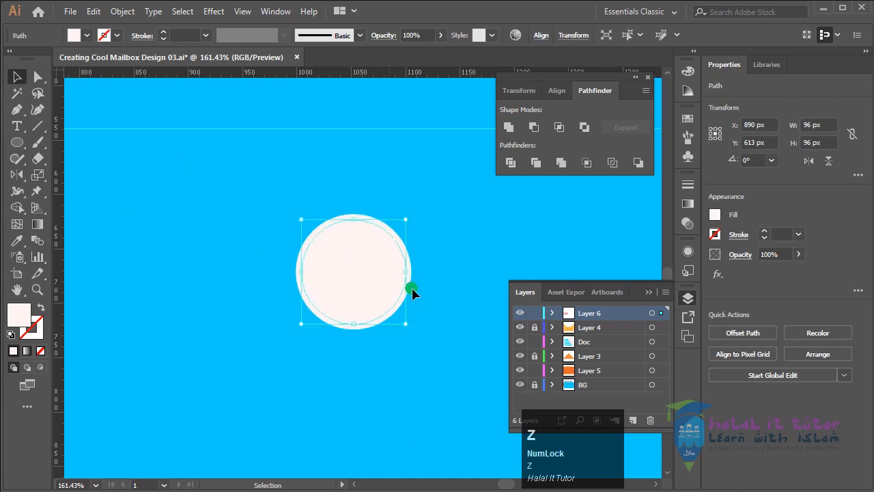
Select both concentric circles and split them with the Pathfinder Divide operation
{"action": "left_click_drag", "start_coordinate": [388, 267], "coordinate": [343, 330]}
{"action": "left_click", "coordinate": [510, 162]}
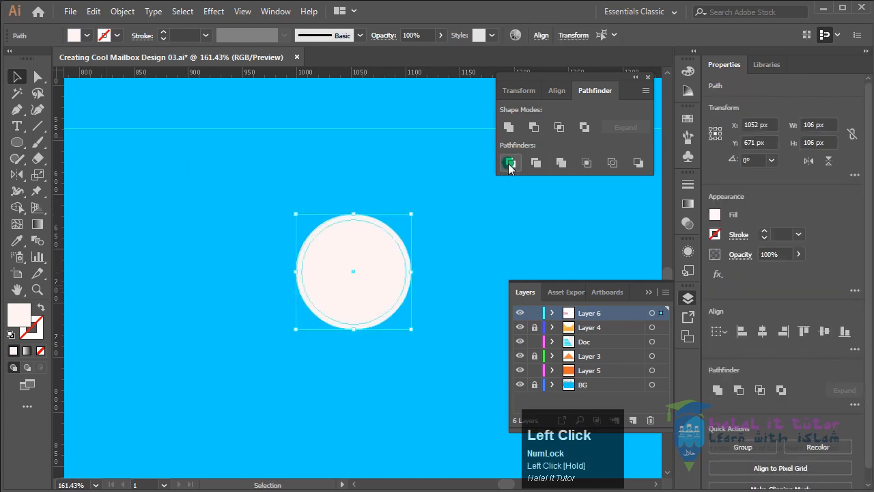
Try moving the divided circles away to check whether they separate, and undo each move
{"action": "left_click", "coordinate": [447, 240]}
{"action": "left_click_drag", "start_coordinate": [381, 306], "coordinate": [229, 254]}
{"action": "key", "text": "ctrl+z"}
{"action": "left_click", "coordinate": [452, 218]}
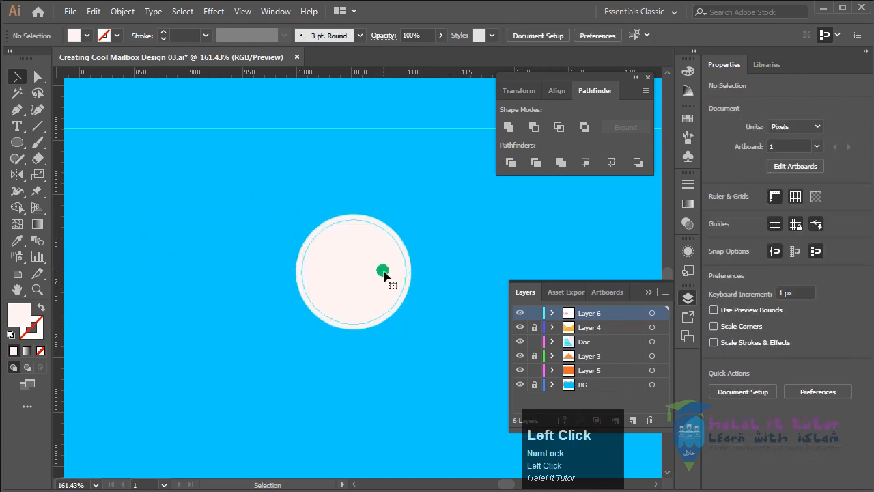
{"action": "left_click", "coordinate": [382, 271]}
{"action": "left_click_drag", "start_coordinate": [380, 279], "coordinate": [249, 232]}
{"action": "key", "text": "ctrl+z"}
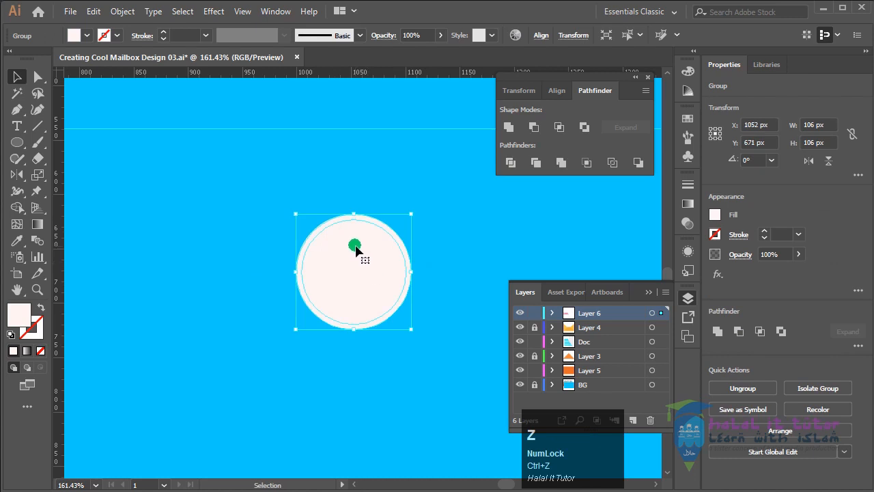
Ungroup the divided circles and delete the inner disc so that only the outer ring is kept
{"action": "right_click", "coordinate": [355, 248]}
{"action": "left_click", "coordinate": [408, 306]}
{"action": "left_click", "coordinate": [440, 273]}
{"action": "left_click", "coordinate": [318, 245]}
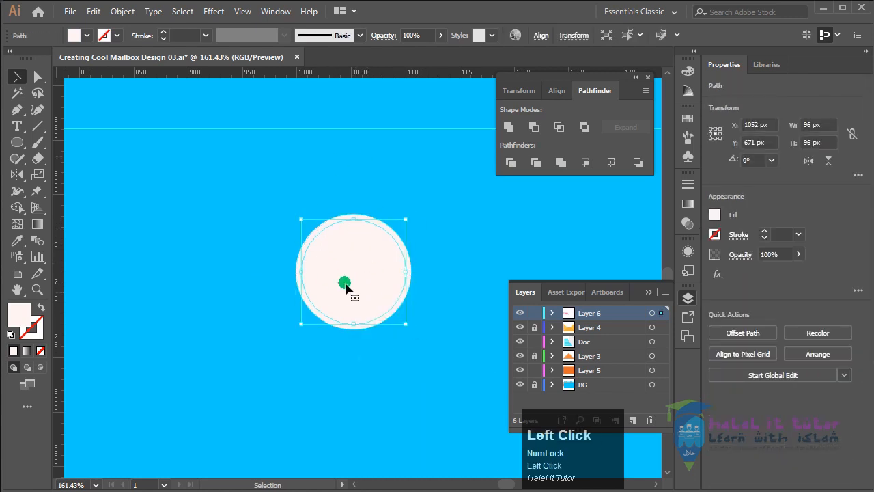
{"action": "left_click", "coordinate": [437, 240]}
{"action": "left_click", "coordinate": [375, 274]}
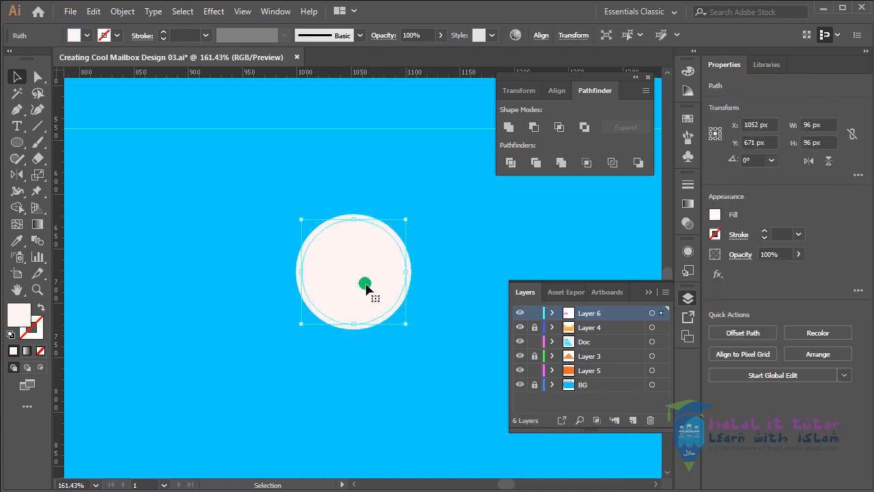
{"action": "key", "text": "Delete"}
Fill the ring with the cyan of the 00EBFF swatch using the Eyedropper
{"action": "left_click", "coordinate": [400, 299]}
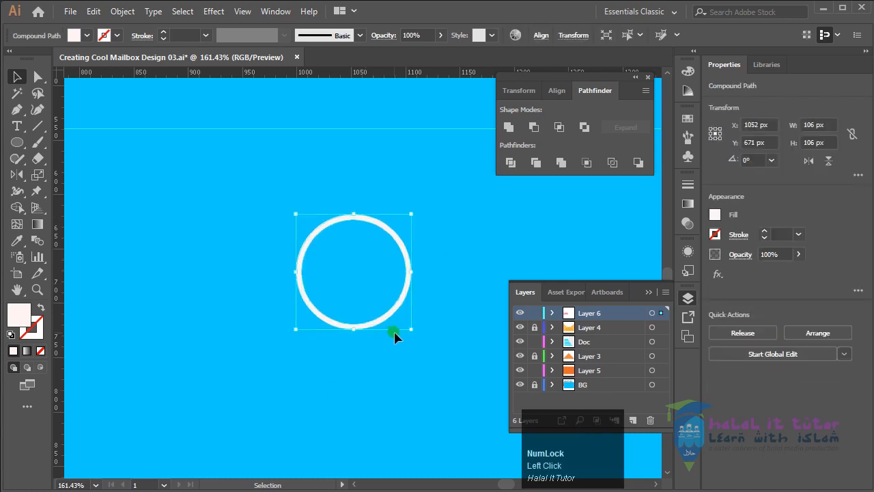
{"action": "key", "text": "ctrl+minus"}
{"action": "key", "text": "ctrl+minus"}
{"action": "key", "text": "ctrl+minus"}
{"action": "key", "text": "ctrl+minus"}
{"action": "key", "text": "ctrl+minus"}
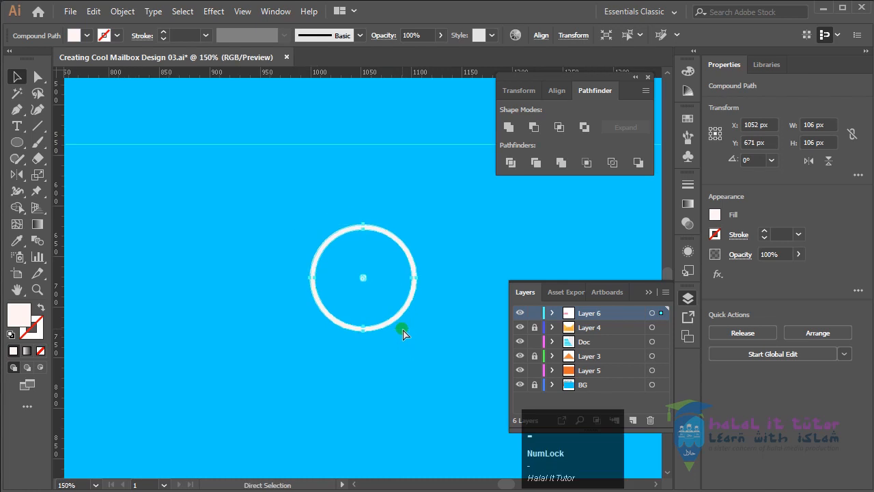
{"action": "left_click_drag", "start_coordinate": [446, 215], "coordinate": [426, 238]}
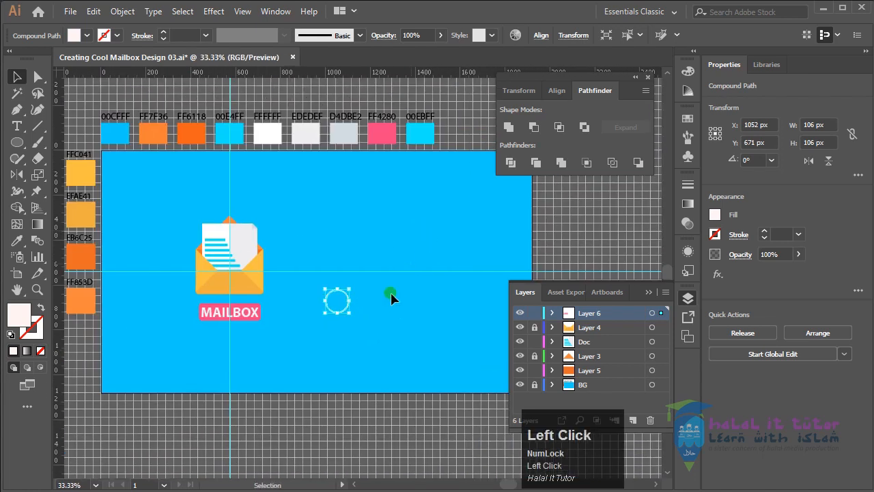
{"action": "left_click", "coordinate": [17, 240]}
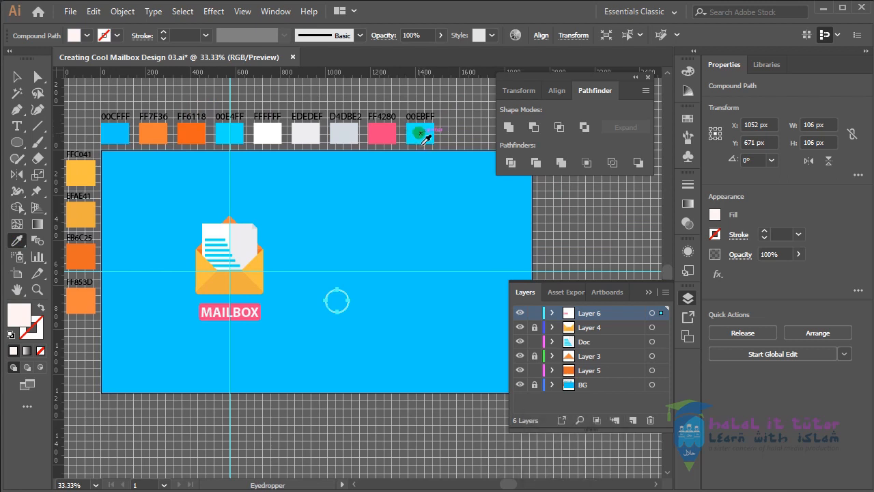
{"action": "left_click", "coordinate": [420, 134]}
{"action": "left_click", "coordinate": [17, 76]}
{"action": "left_click", "coordinate": [407, 363]}
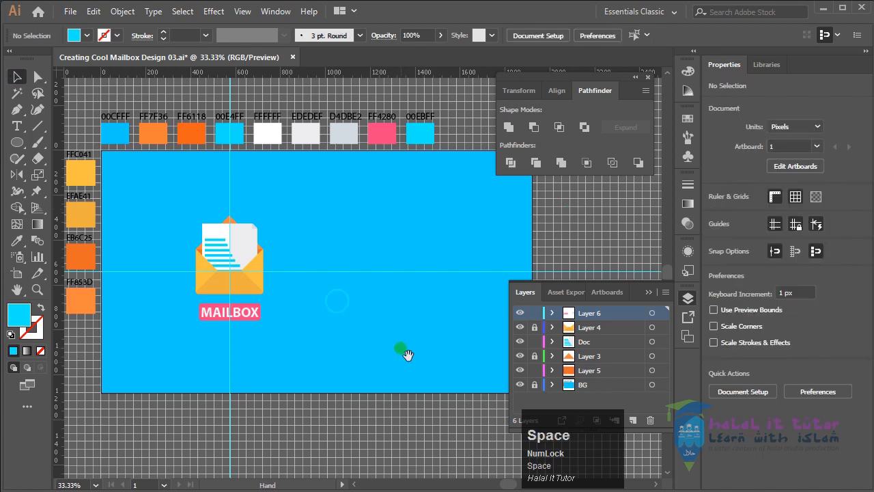
Scatter five cyan rings of varying sizes around the envelope by duplicating and scaling the ring, including one about 62 px wide beside the envelope
{"action": "left_click_drag", "start_coordinate": [401, 351], "coordinate": [430, 365]}
{"action": "left_click", "coordinate": [369, 326]}
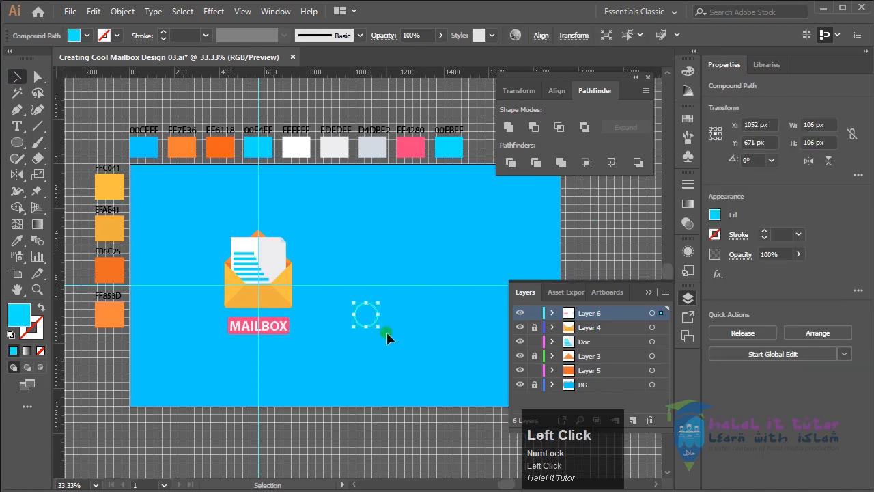
{"action": "left_click_drag", "start_coordinate": [384, 334], "coordinate": [209, 261]}
{"action": "left_click", "coordinate": [380, 332]}
{"action": "left_click", "coordinate": [335, 430]}
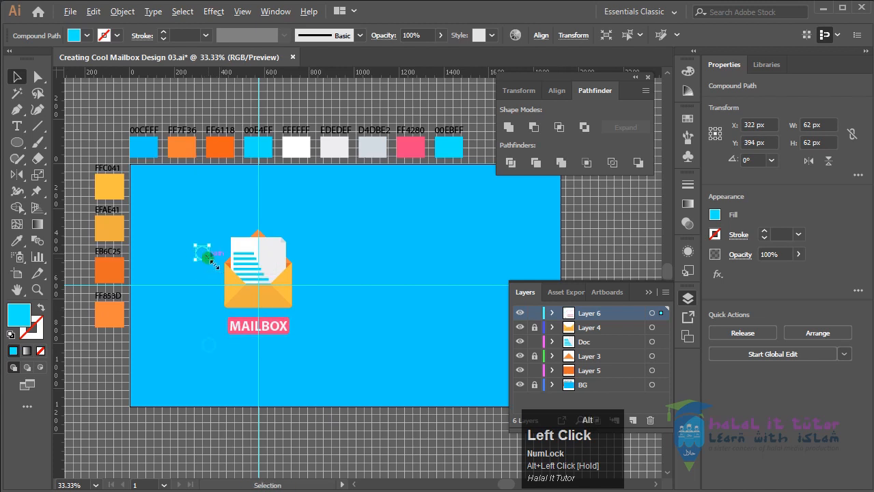
{"action": "key", "text": "ctrl+z"}
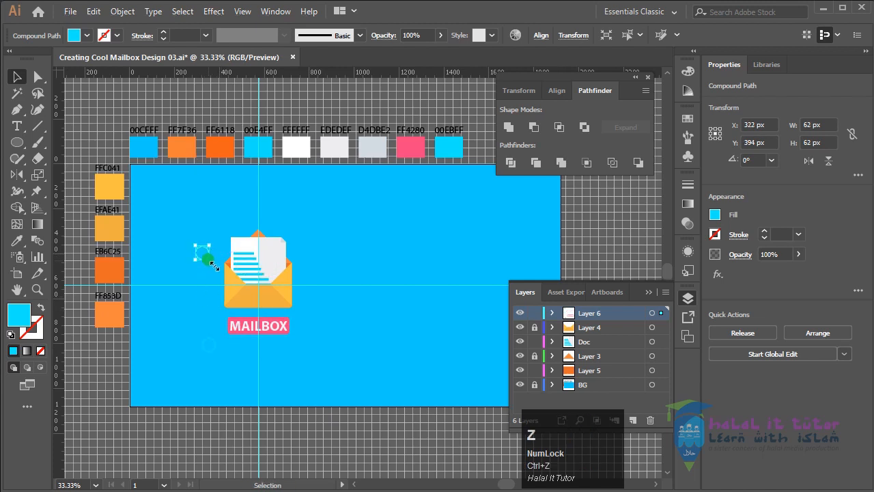
{"action": "left_click_drag", "start_coordinate": [209, 258], "coordinate": [479, 334]}
{"action": "key", "text": "ctrl+z"}
{"action": "left_click", "coordinate": [422, 368]}
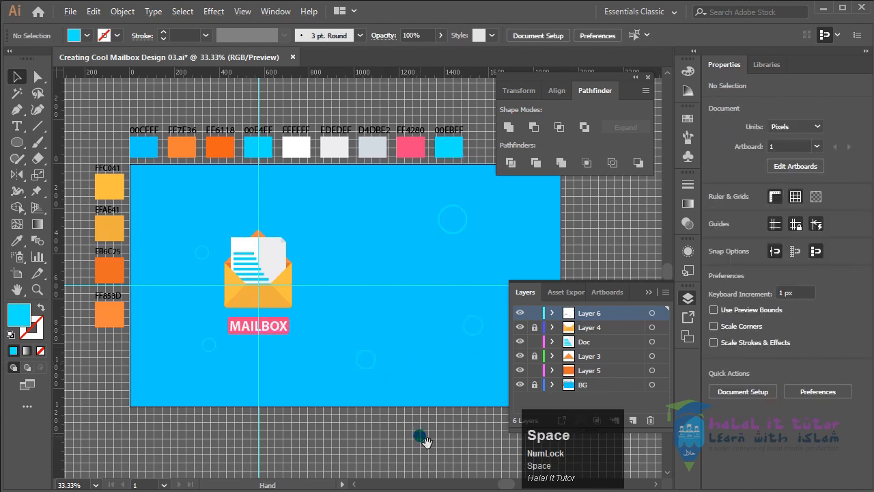
Draw a flat cyan ellipse about 170 by 41 px to the right of the envelope, at about X 998 px and Y 620 px
{"action": "left_click_drag", "start_coordinate": [416, 433], "coordinate": [398, 429]}
{"action": "left_click_drag", "start_coordinate": [19, 147], "coordinate": [69, 179]}
{"action": "left_click_drag", "start_coordinate": [317, 295], "coordinate": [355, 304]}
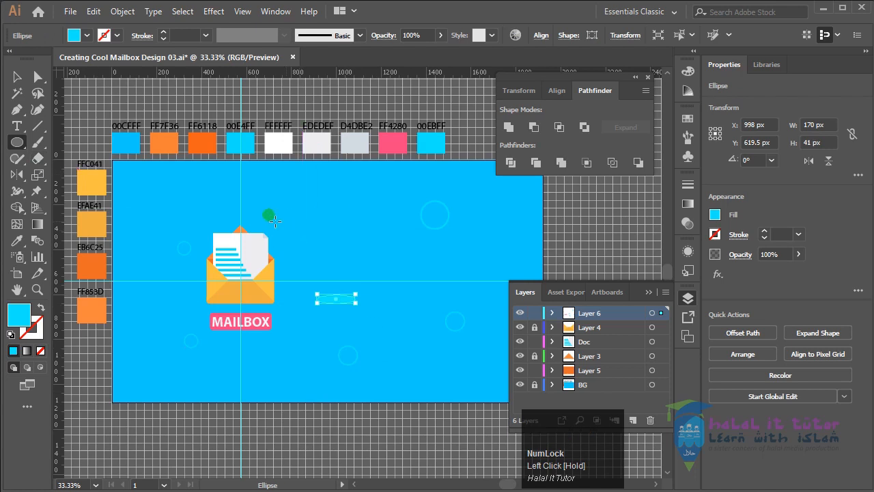
{"action": "left_click", "coordinate": [17, 76]}
{"action": "left_click", "coordinate": [405, 393]}
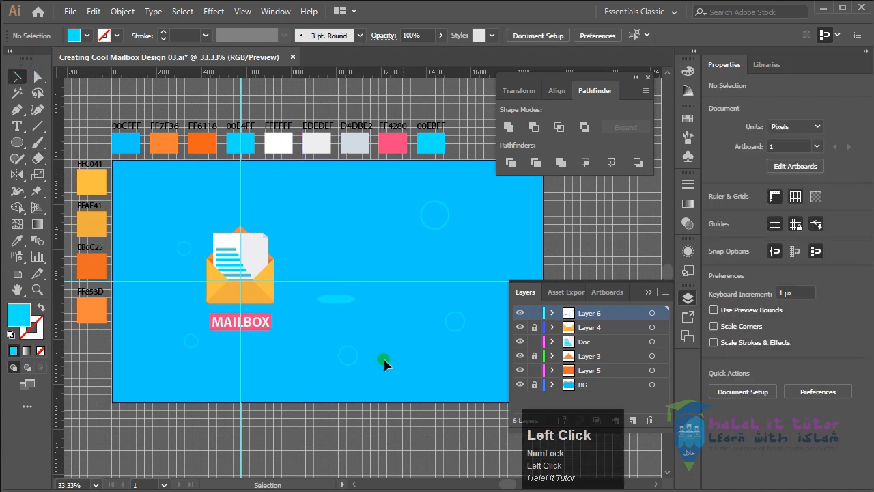
Narrow the cyan ellipse to about 85 px wide and move it closer to the envelope, to about X 892 px
{"action": "left_click_drag", "start_coordinate": [354, 300], "coordinate": [314, 302]}
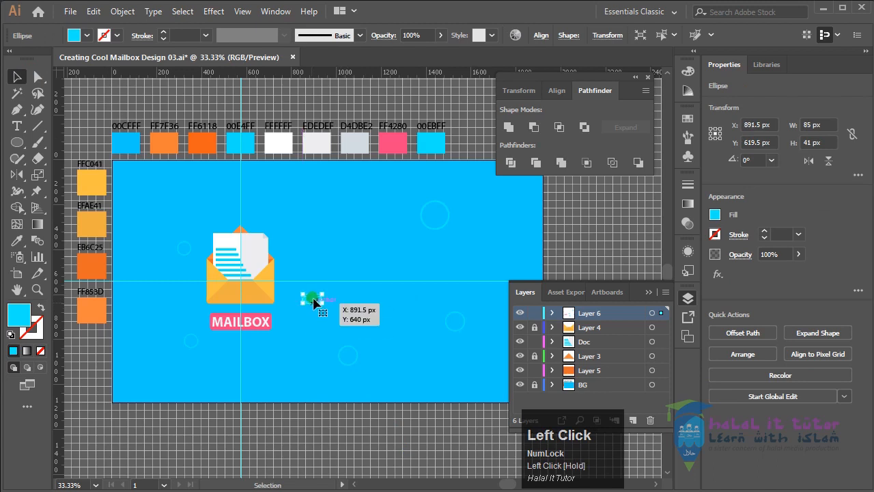
{"action": "left_click", "coordinate": [392, 431]}
{"action": "mouse_move", "coordinate": [401, 432]}
{"action": "left_mouse_down"}
{"action": "mouse_move", "coordinate": [418, 421]}
{"action": "mouse_move", "coordinate": [395, 425]}
{"action": "left_mouse_up"}
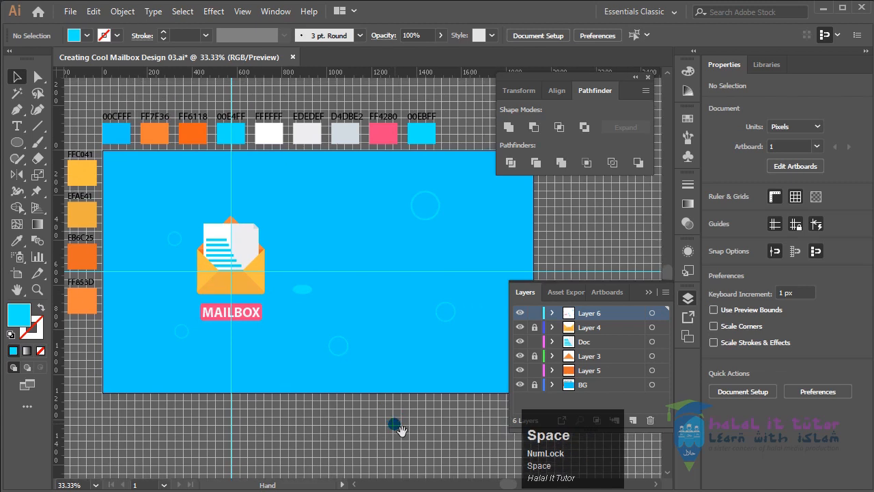
Select the five cyan rings together with the narrowed ellipse
{"action": "left_click", "coordinate": [434, 219]}
{"action": "left_click", "coordinate": [302, 290], "text": "shift"}
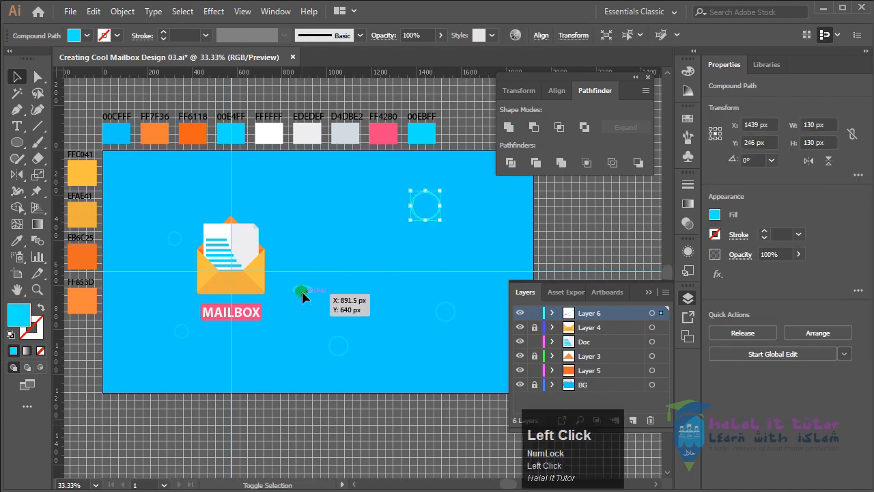
{"action": "left_click", "coordinate": [183, 334], "text": "shift"}
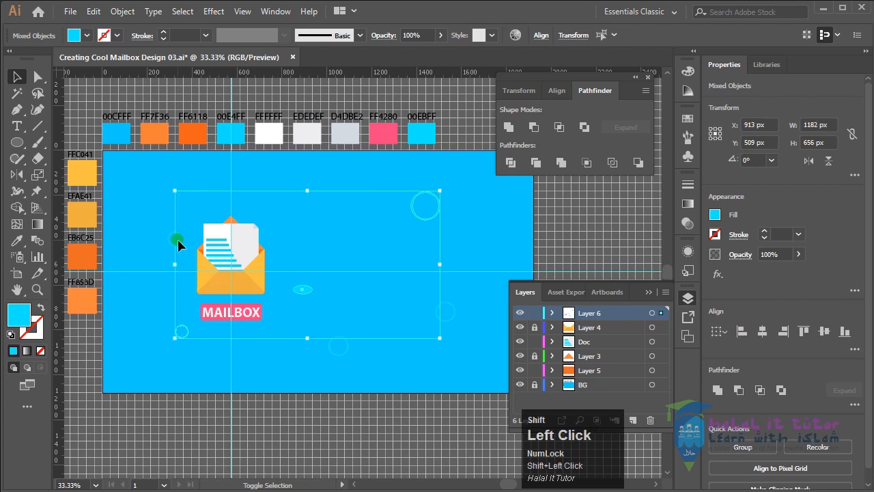
{"action": "left_click", "coordinate": [339, 359], "text": "shift"}
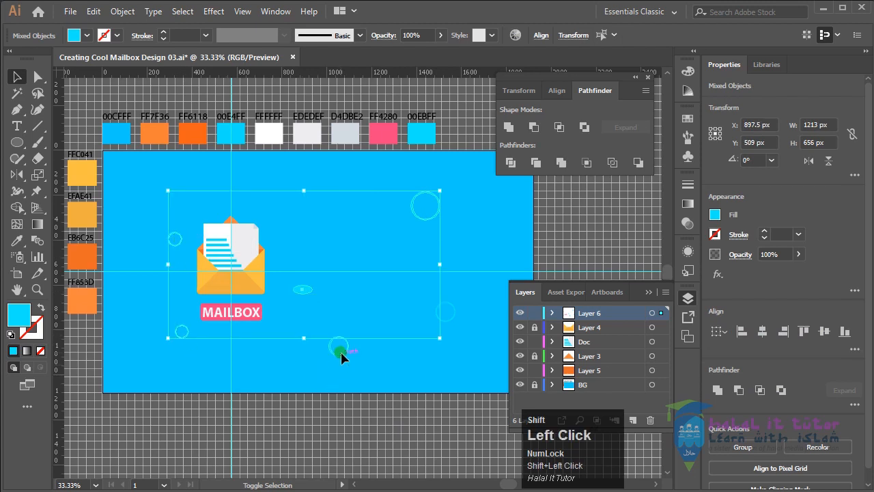
{"action": "left_click", "coordinate": [448, 315], "text": "shift"}
{"action": "key", "text": "ctrl"}
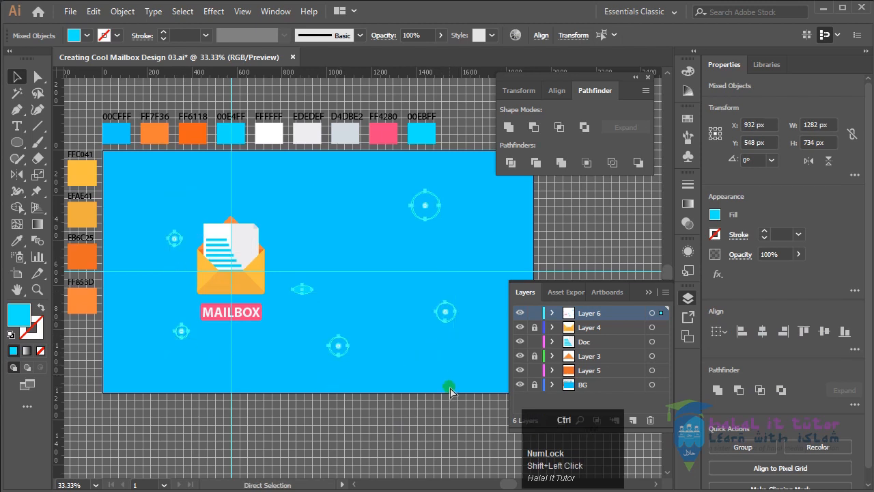
Undo the narrowing and moving of the cyan ellipse, keeping the ellipse as originally drawn
{"action": "key", "text": "ctrl+z"}
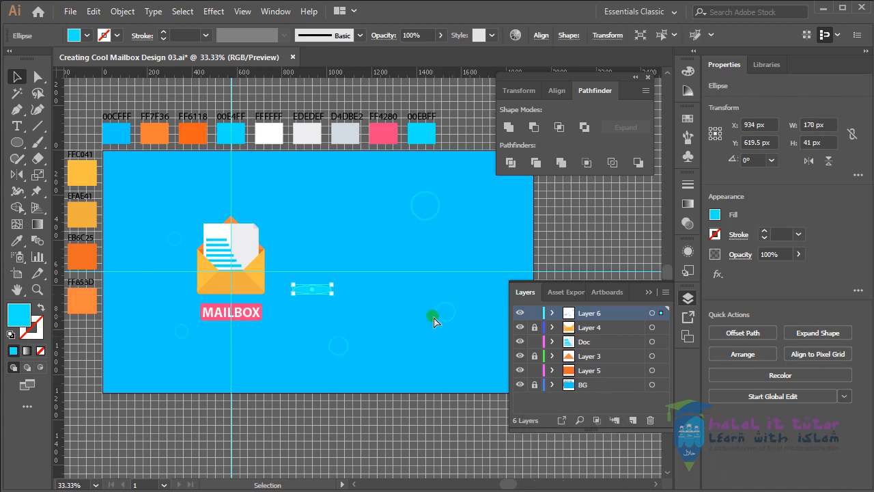
{"action": "key", "text": "ctrl+z"}
{"action": "key", "text": "ctrl+z"}
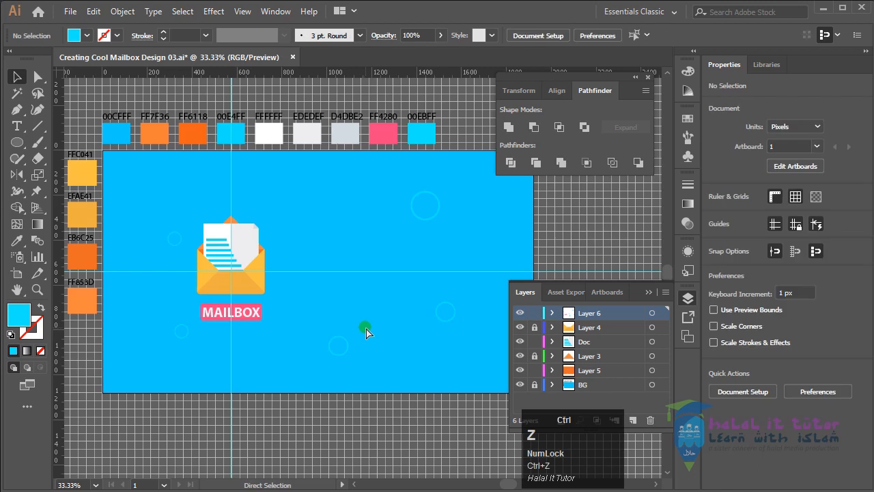
{"action": "key", "text": "ctrl+z"}
{"action": "left_click", "coordinate": [379, 339]}
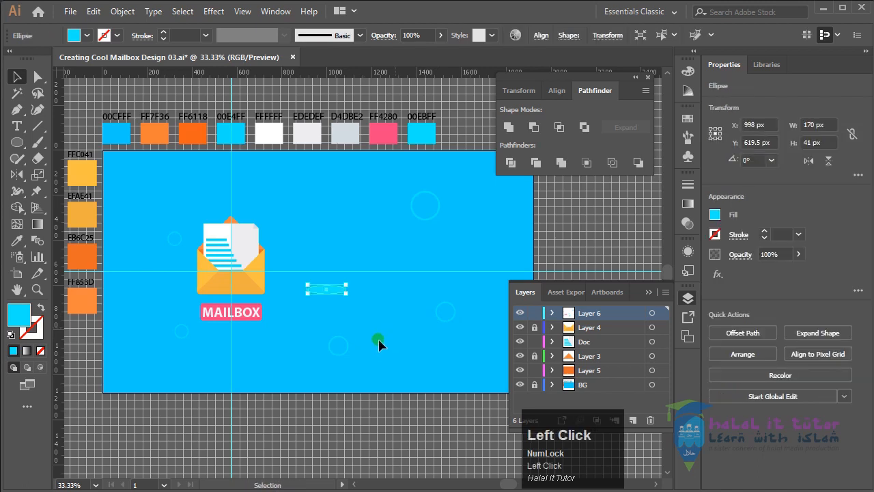
Select the cyan ellipse and all five rings around the envelope, and cut them from Layer 6
{"action": "left_click", "coordinate": [329, 292], "text": "shift"}
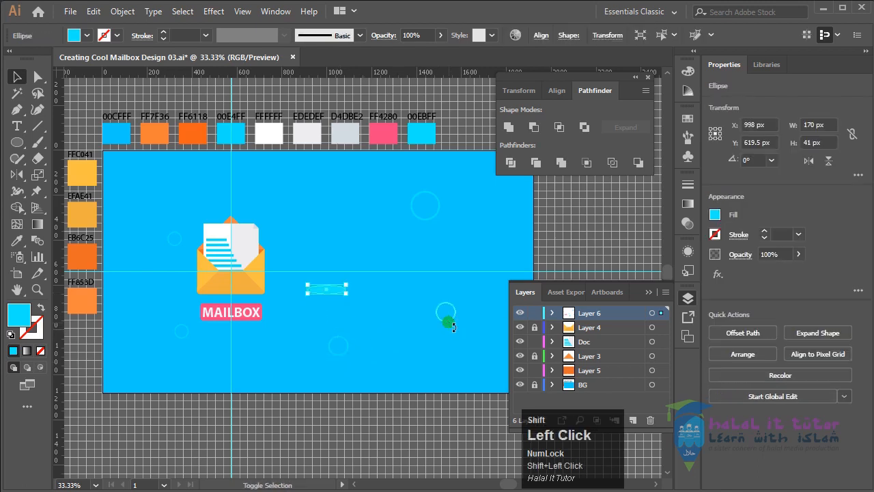
{"action": "left_click", "coordinate": [273, 181]}
{"action": "left_click_drag", "start_coordinate": [289, 176], "coordinate": [484, 355]}
{"action": "left_click", "coordinate": [181, 331], "text": "shift"}
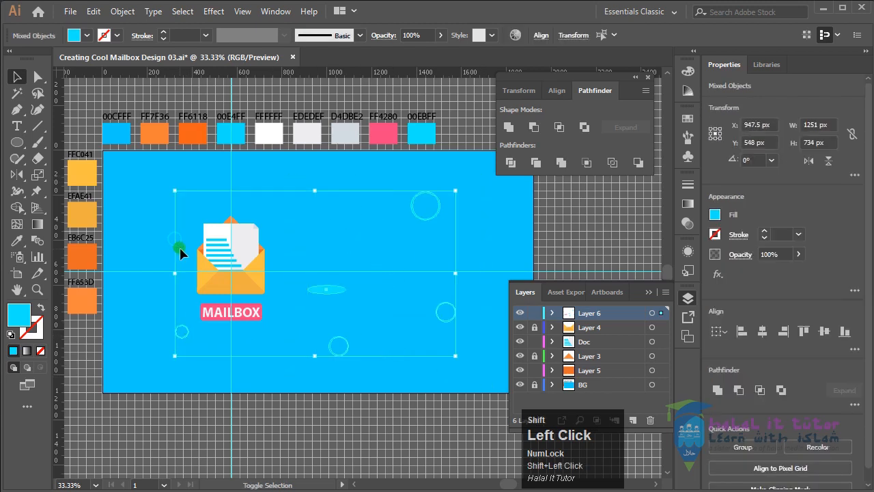
{"action": "left_click", "coordinate": [179, 241], "text": "shift"}
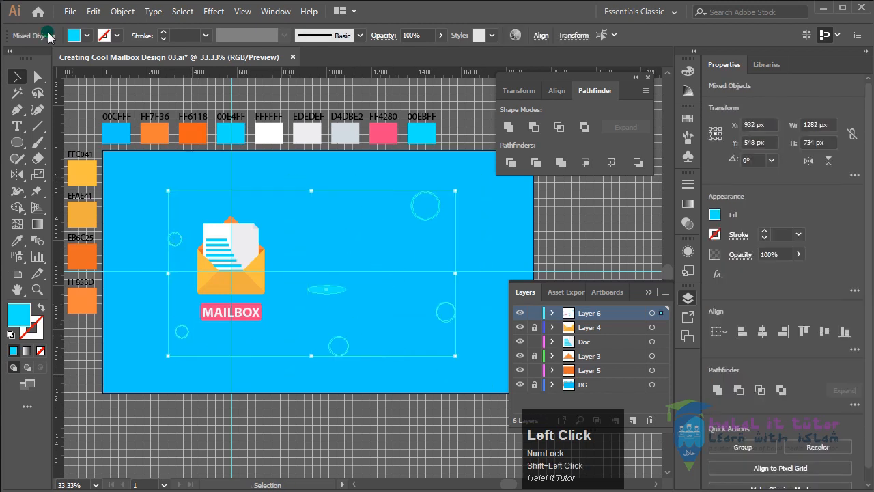
{"action": "left_click", "coordinate": [93, 11]}
{"action": "left_click", "coordinate": [103, 61]}
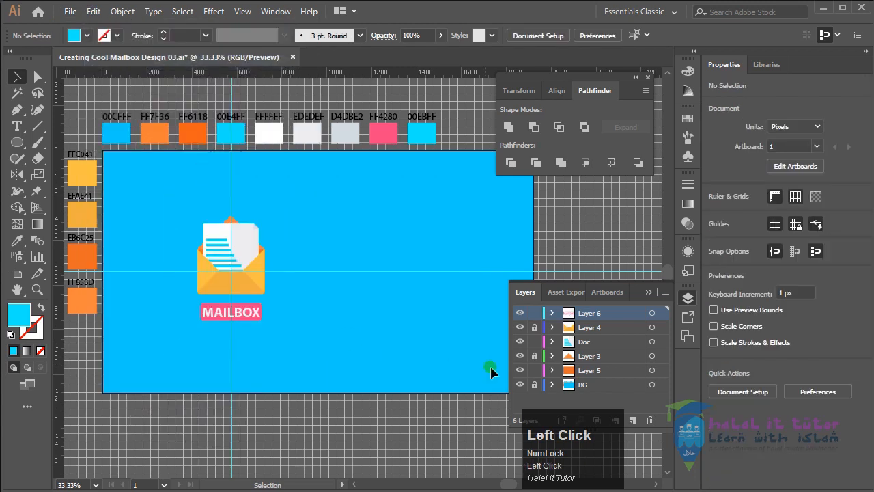
{"action": "left_click", "coordinate": [567, 319]}
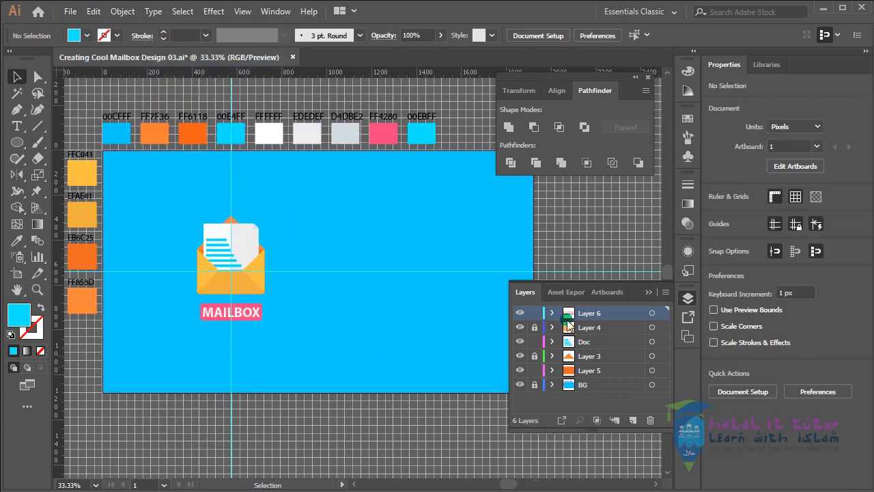
Add a new layer directly above the BG layer and paste the cut cyan ellipse and rings in front on it
{"action": "left_click", "coordinate": [582, 386]}
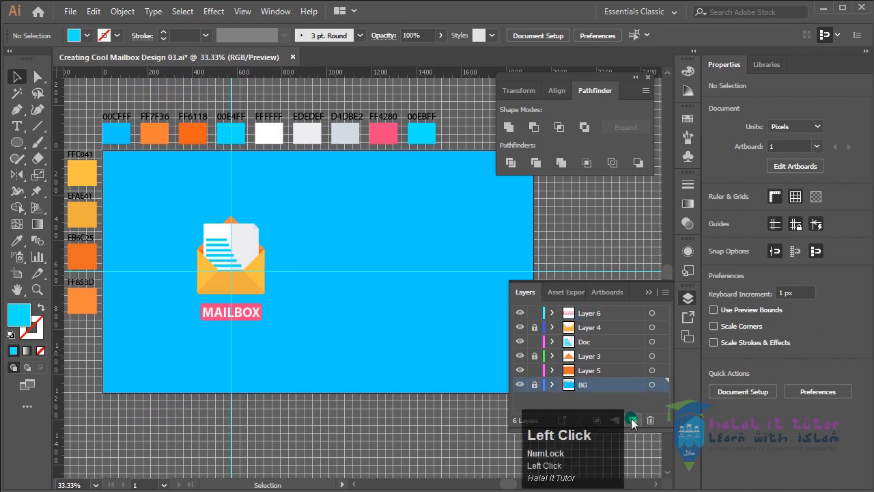
{"action": "left_click", "coordinate": [632, 420]}
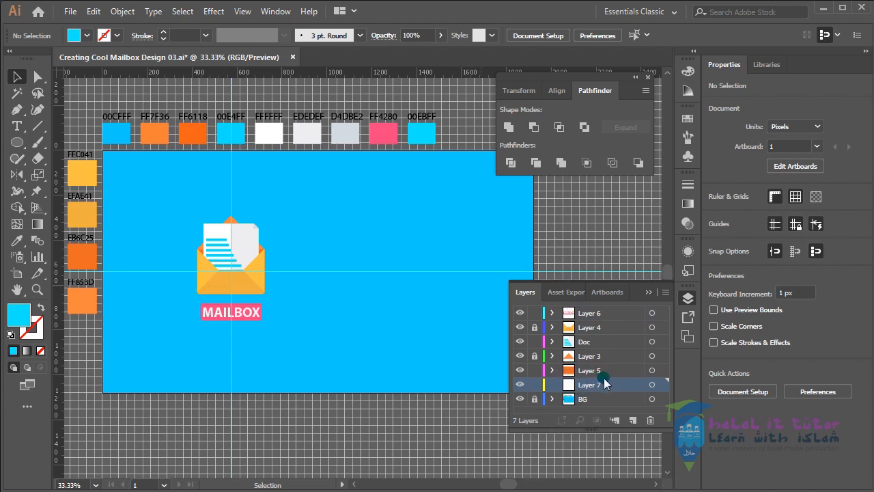
{"action": "left_click", "coordinate": [94, 11]}
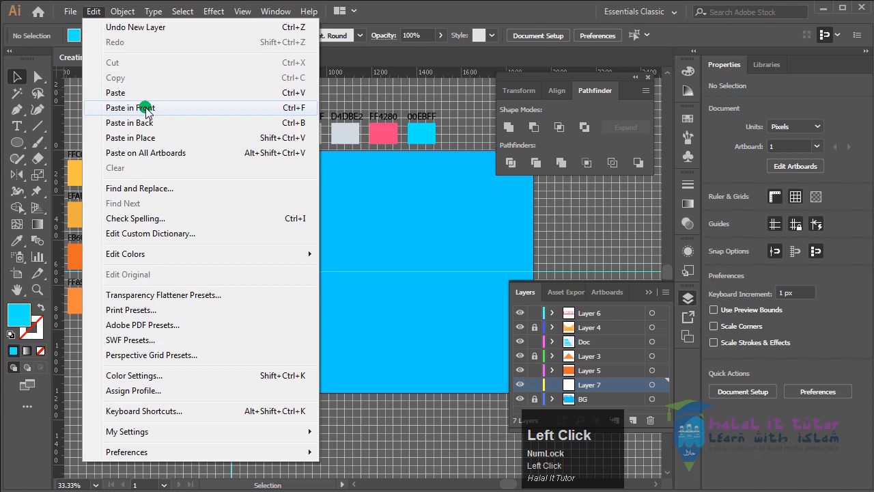
{"action": "left_click", "coordinate": [146, 108]}
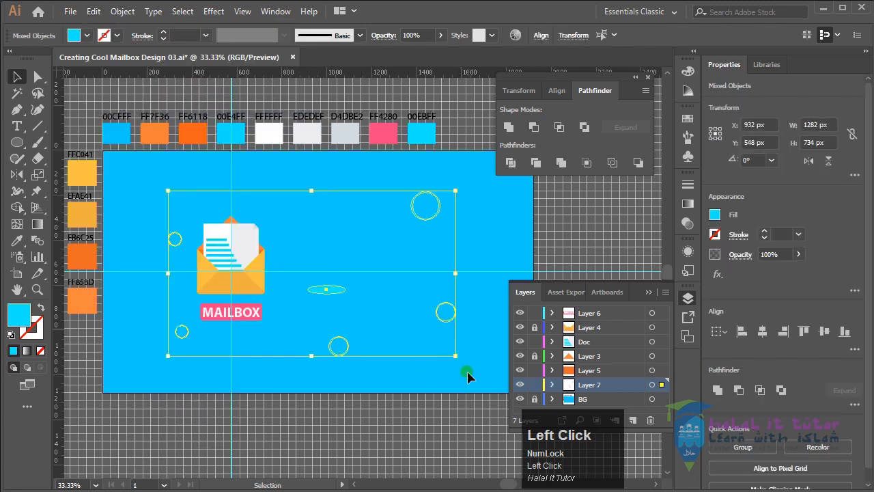
Enlarge the pasted rings and ellipse together around their common centre to about 1490 × 853 px
{"action": "left_click_drag", "start_coordinate": [456, 355], "coordinate": [478, 386]}
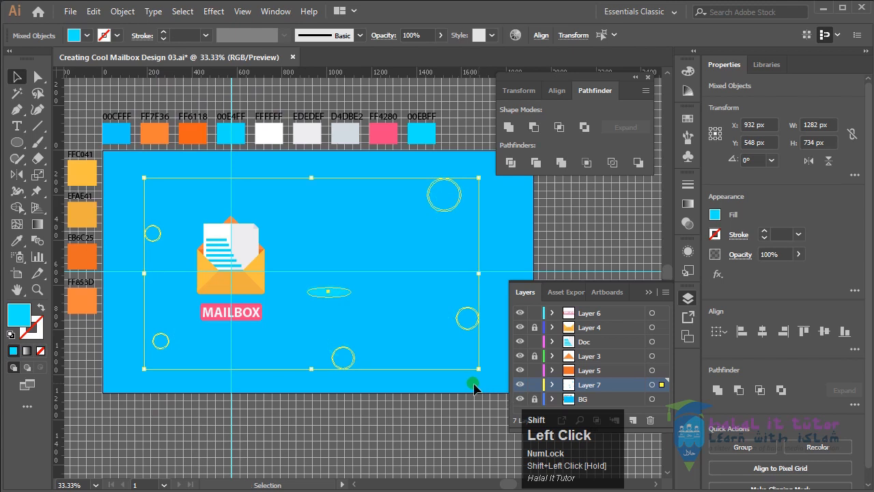
{"action": "left_click", "coordinate": [418, 418]}
{"action": "left_click_drag", "start_coordinate": [445, 433], "coordinate": [417, 408]}
Shrink the cyan ellipse to about 65 × 23 px and move it beside the MAILBOX label's lower edge, to about X 791, Y 817 px
{"action": "left_click", "coordinate": [300, 266]}
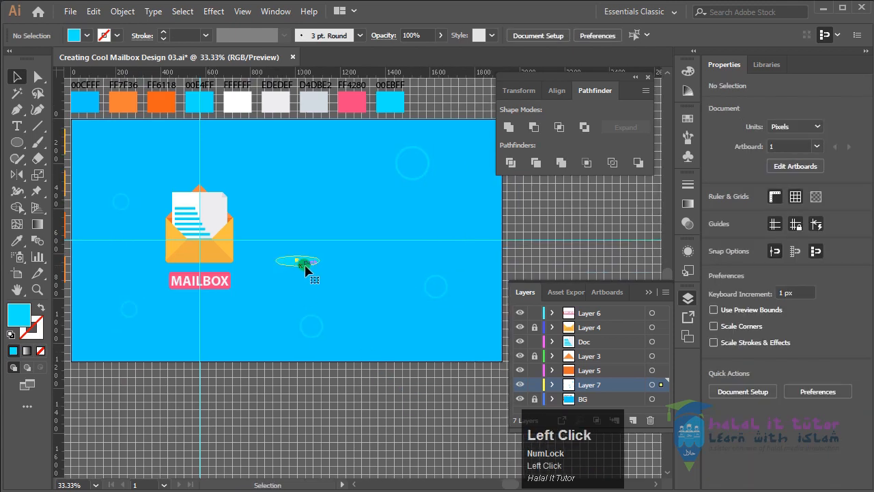
{"action": "left_click_drag", "start_coordinate": [325, 271], "coordinate": [299, 266]}
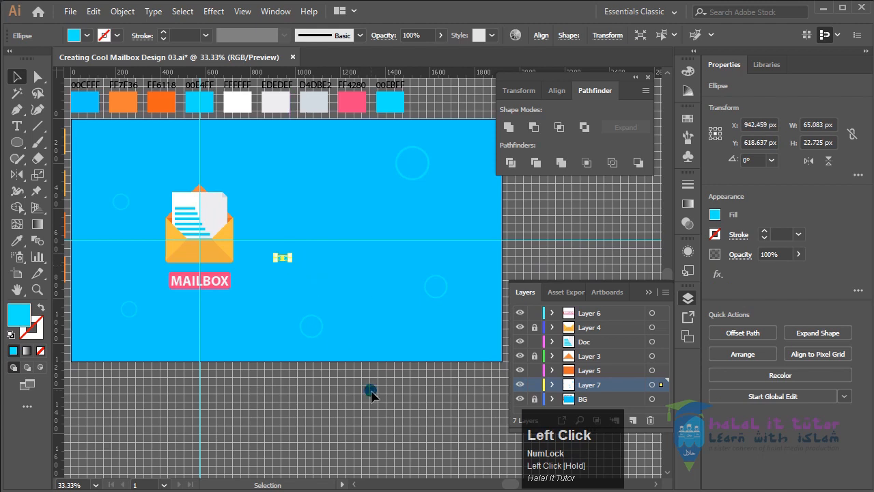
{"action": "left_click", "coordinate": [396, 416]}
{"action": "key", "text": "space"}
{"action": "left_click_drag", "start_coordinate": [374, 413], "coordinate": [403, 428]}
{"action": "left_click_drag", "start_coordinate": [312, 272], "coordinate": [278, 321]}
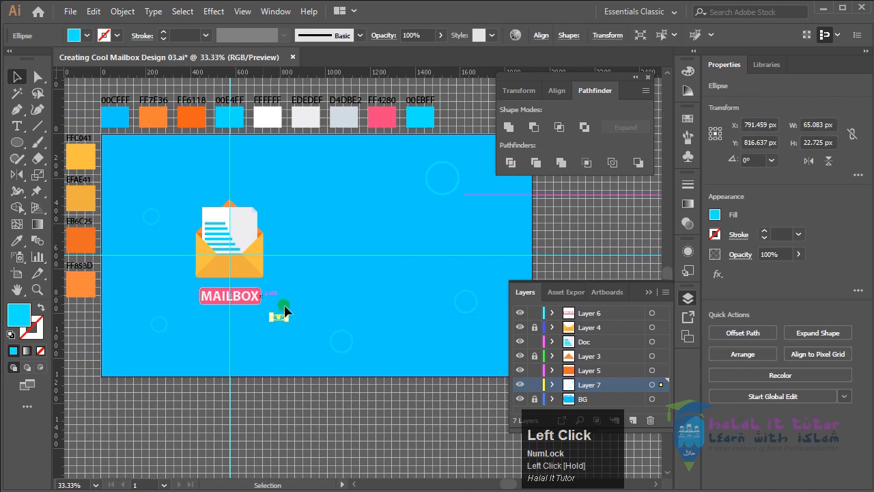
{"action": "left_click", "coordinate": [384, 370]}
{"action": "key", "text": "space"}
{"action": "left_click_drag", "start_coordinate": [430, 400], "coordinate": [409, 395]}
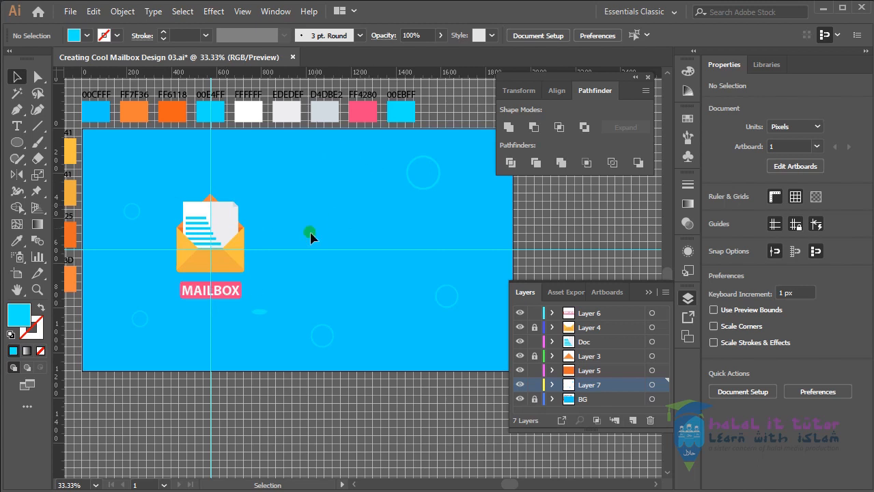
Unlock the BG layer and the guides
{"action": "left_click", "coordinate": [534, 400]}
{"action": "left_click", "coordinate": [573, 399]}
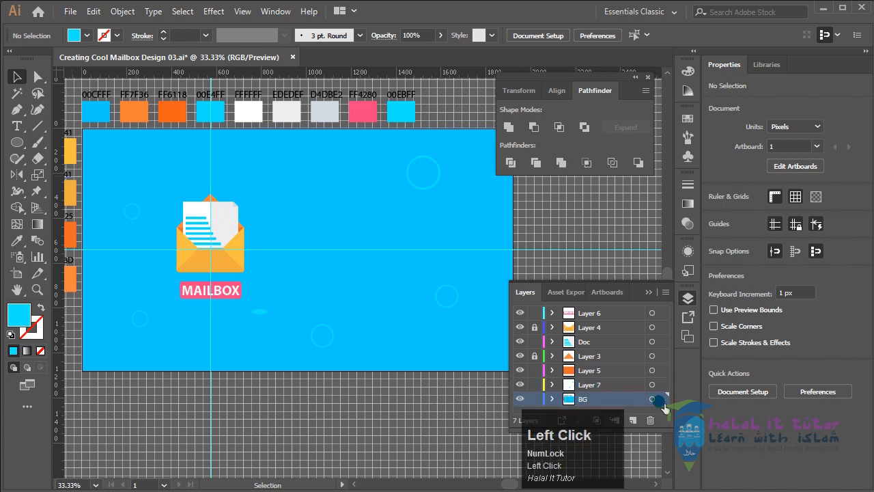
{"action": "left_click", "coordinate": [386, 333]}
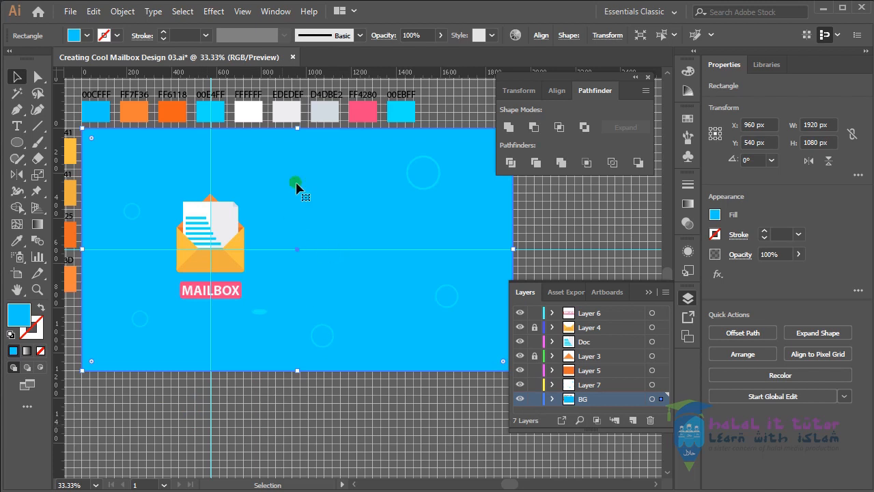
{"action": "left_click", "coordinate": [273, 432]}
{"action": "right_click", "coordinate": [319, 433]}
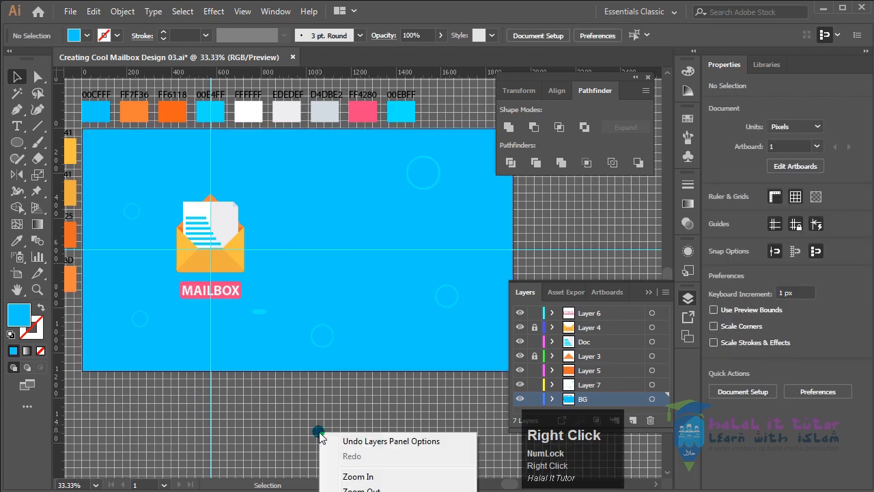
{"action": "right_click", "coordinate": [540, 191]}
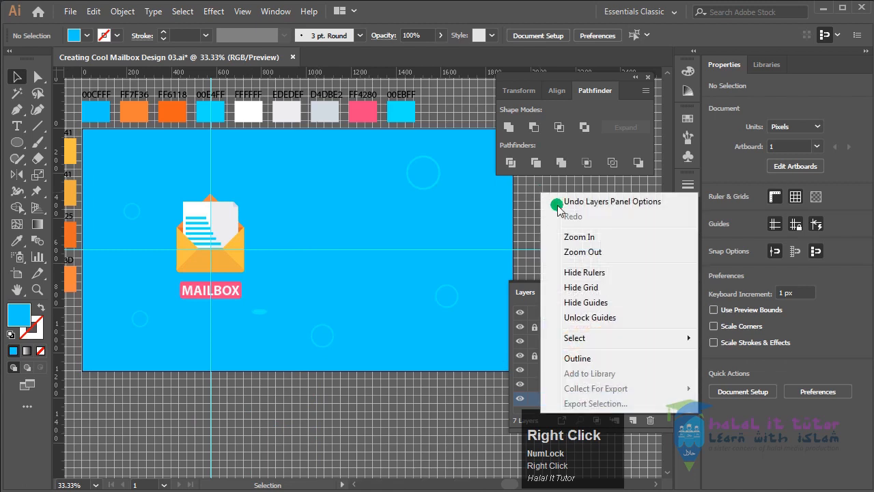
{"action": "left_click", "coordinate": [612, 318]}
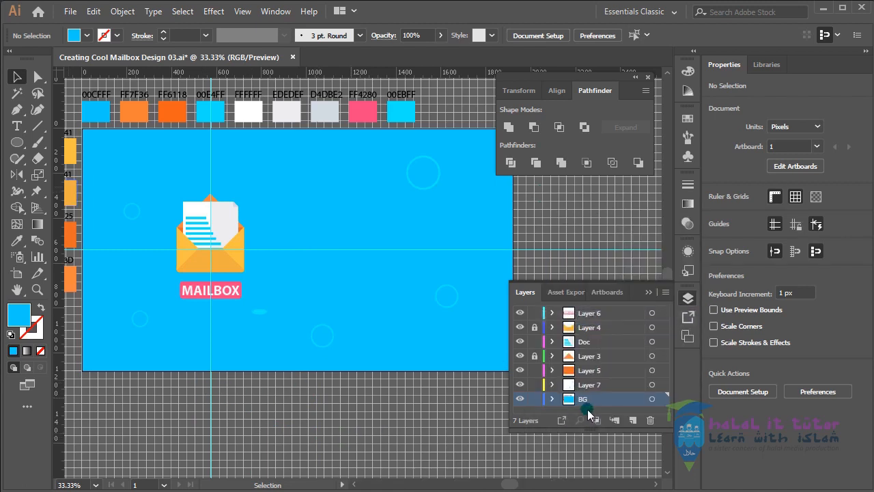
Move the vertical guide to the background rectangle's centre at X 960 px and lock the BG layer again
{"action": "left_click", "coordinate": [618, 404]}
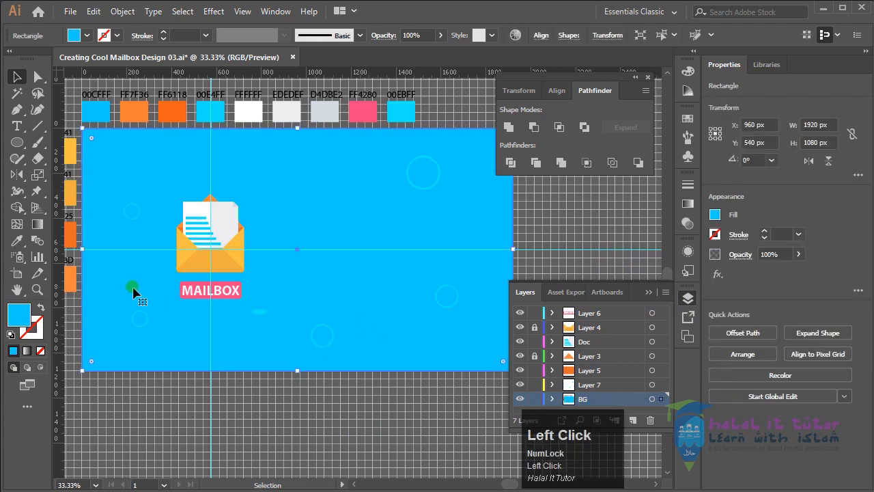
{"action": "left_click_drag", "start_coordinate": [211, 156], "coordinate": [298, 157]}
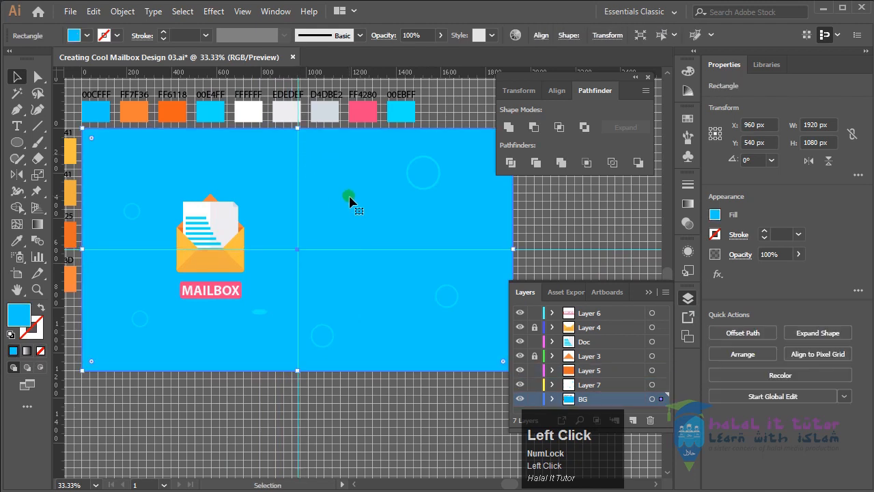
{"action": "mouse_move", "coordinate": [257, 433]}
{"action": "left_mouse_down"}
{"action": "mouse_move", "coordinate": [330, 428]}
{"action": "mouse_move", "coordinate": [256, 428]}
{"action": "left_mouse_up"}
{"action": "left_click_drag", "start_coordinate": [338, 412], "coordinate": [265, 429]}
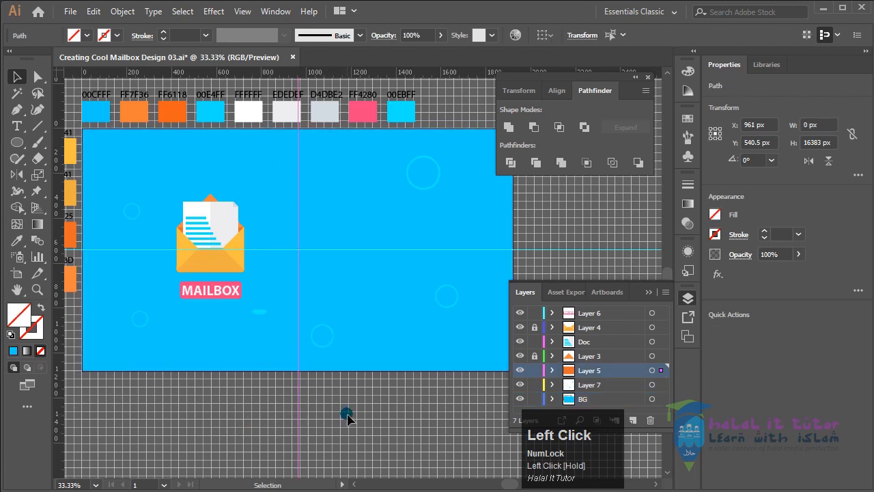
{"action": "key", "text": "Left"}
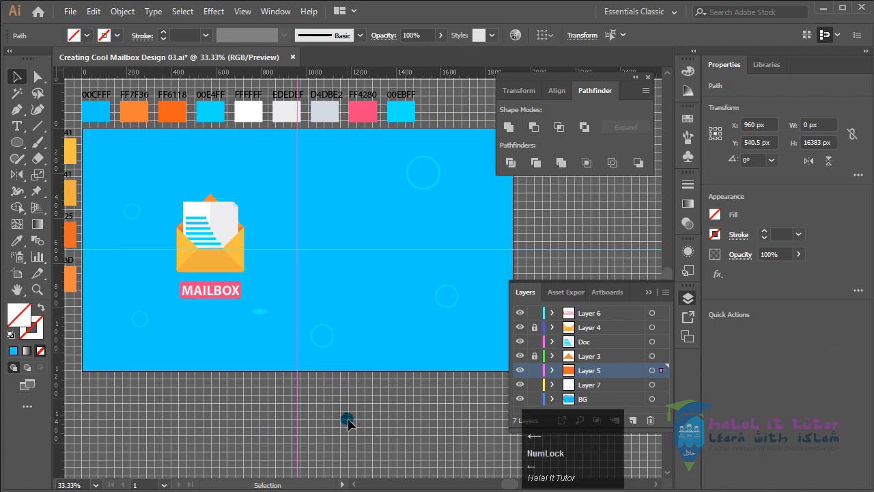
{"action": "left_click", "coordinate": [367, 306]}
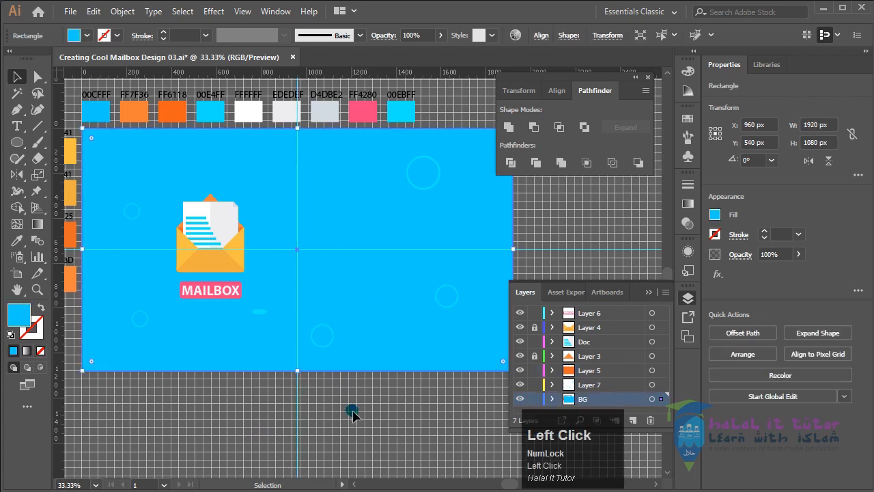
{"action": "left_click", "coordinate": [353, 414]}
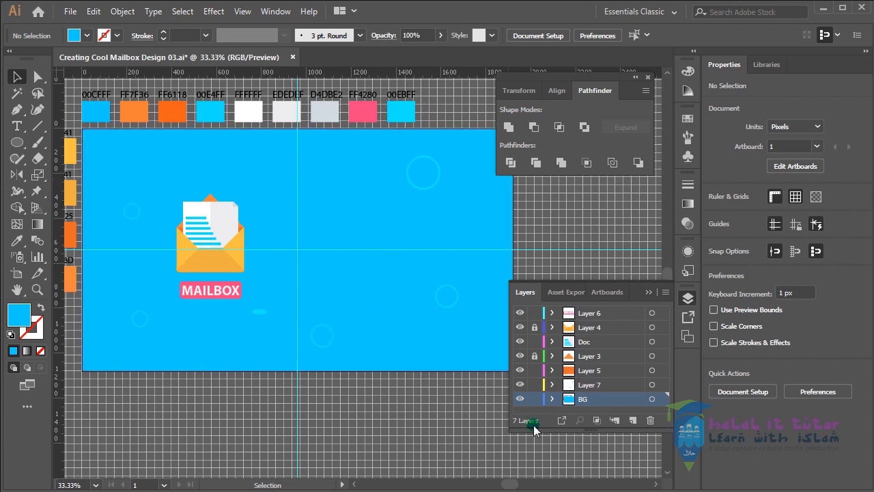
{"action": "left_click", "coordinate": [535, 400]}
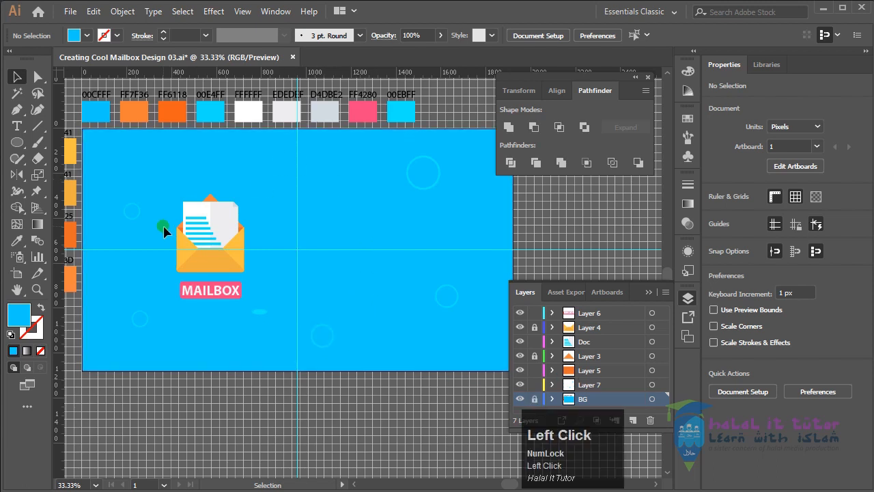
Lock Layer 7 with the rings and ellipse, and lock the guides
{"action": "left_click_drag", "start_coordinate": [175, 185], "coordinate": [266, 312]}
{"action": "left_click", "coordinate": [255, 311]}
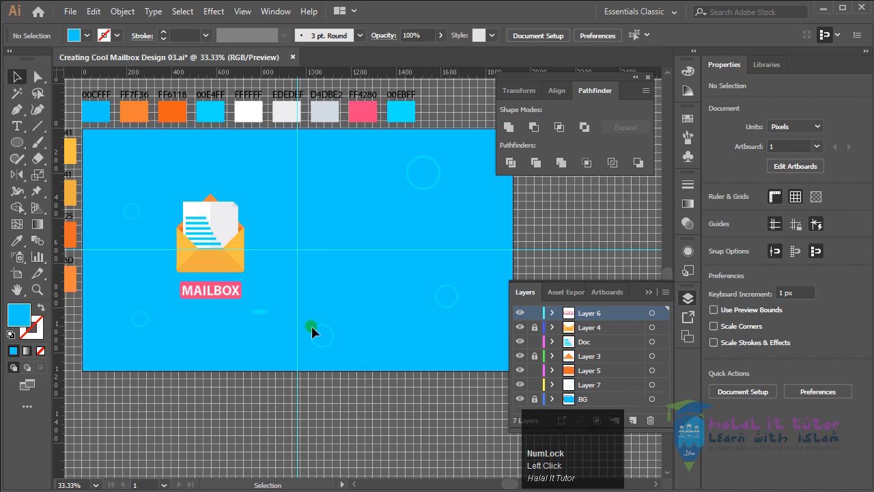
{"action": "left_click", "coordinate": [588, 386]}
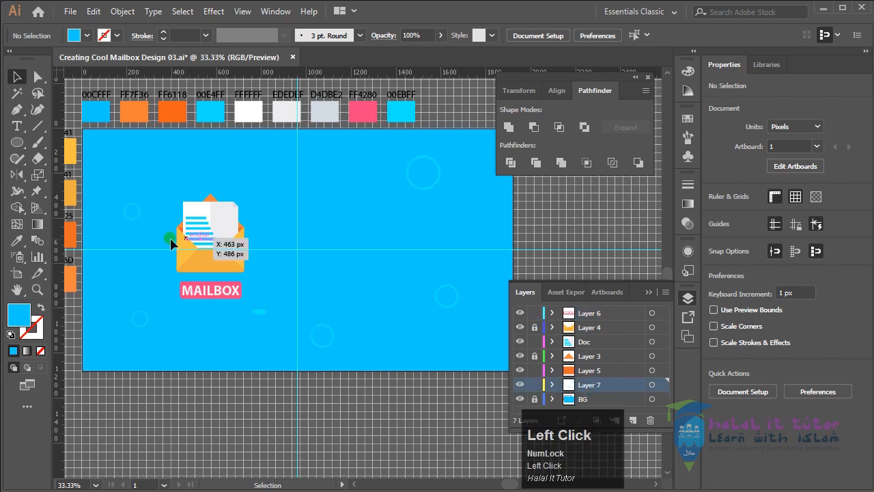
{"action": "left_click", "coordinate": [537, 386]}
{"action": "left_click_drag", "start_coordinate": [164, 193], "coordinate": [265, 318]}
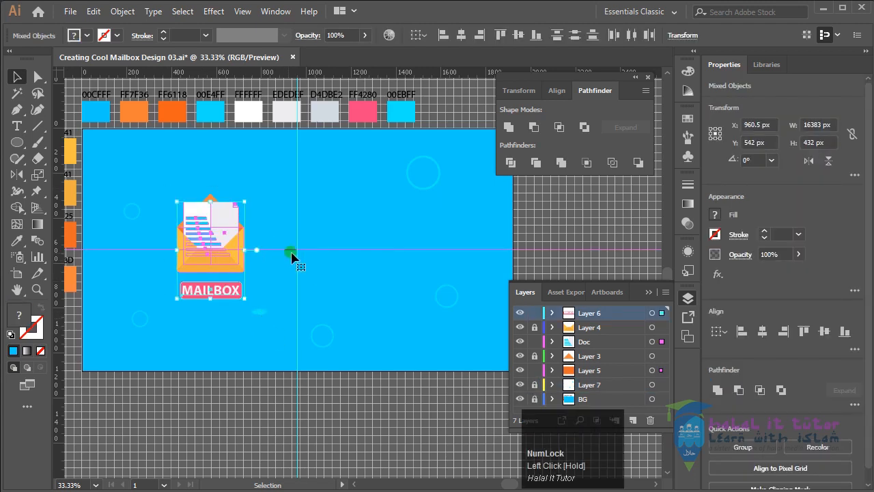
{"action": "left_click", "coordinate": [364, 410]}
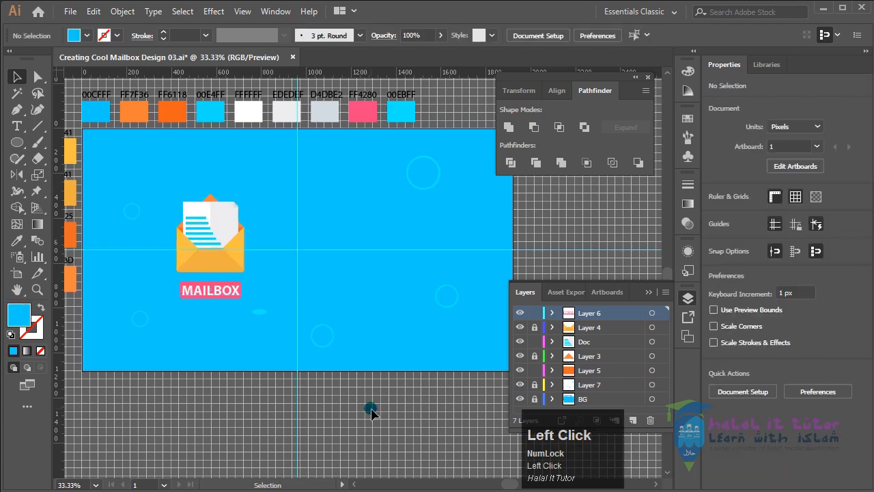
{"action": "right_click", "coordinate": [372, 410]}
{"action": "right_click", "coordinate": [561, 207]}
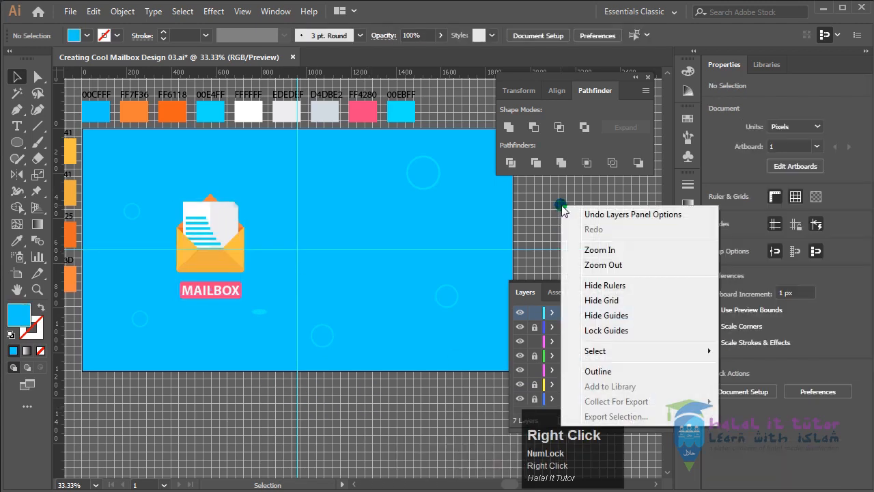
{"action": "left_click", "coordinate": [612, 331]}
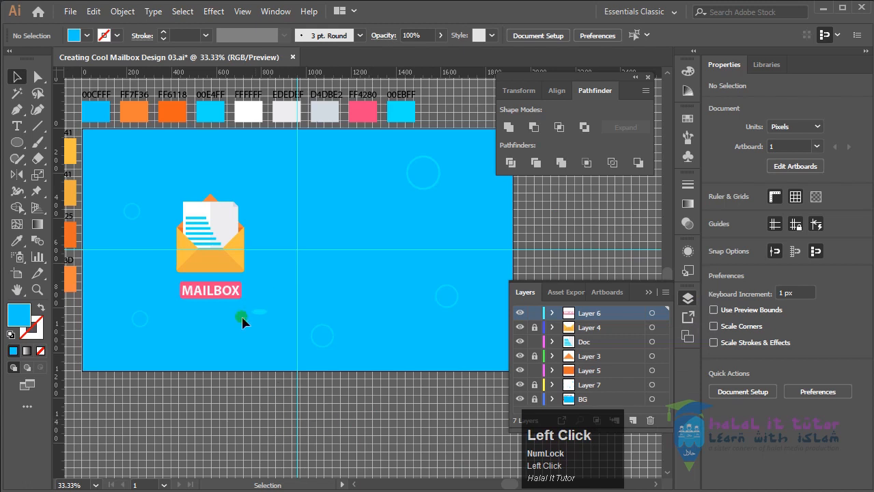
Try to move the unlocked mailbox artwork onto the centre guide, and undo the move
{"action": "left_click_drag", "start_coordinate": [170, 192], "coordinate": [254, 308]}
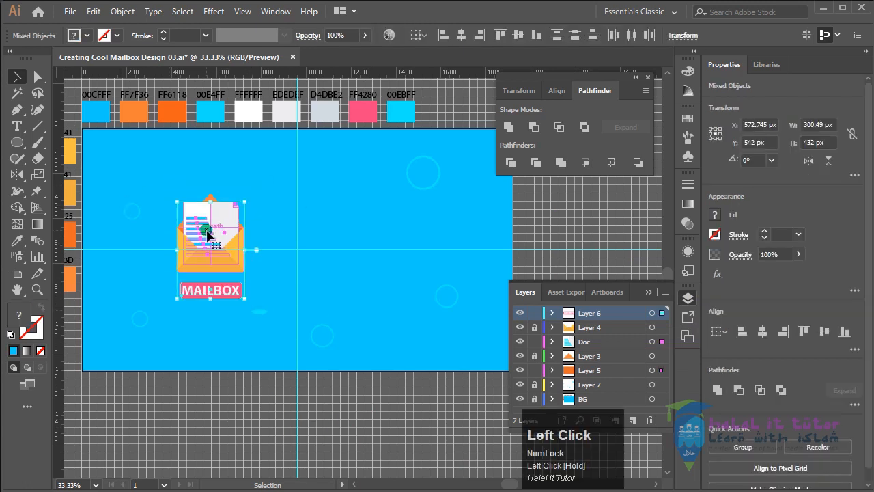
{"action": "left_click_drag", "start_coordinate": [191, 273], "coordinate": [278, 267]}
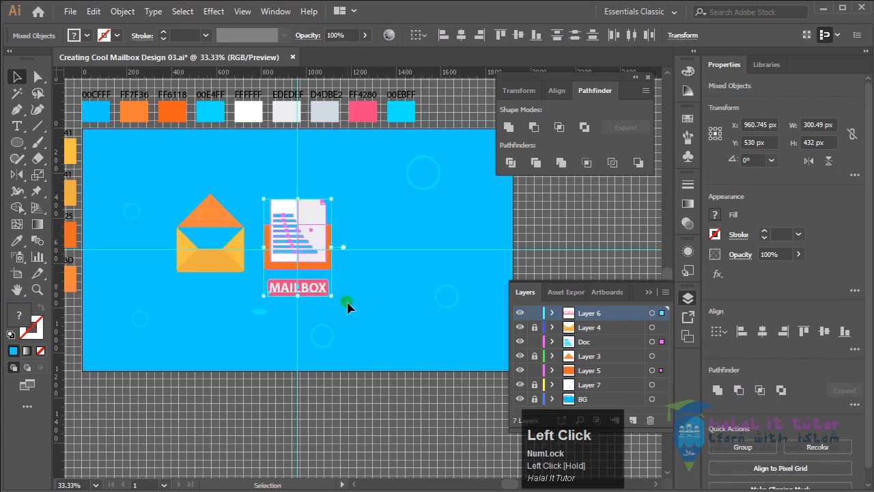
{"action": "key", "text": "ctrl+z"}
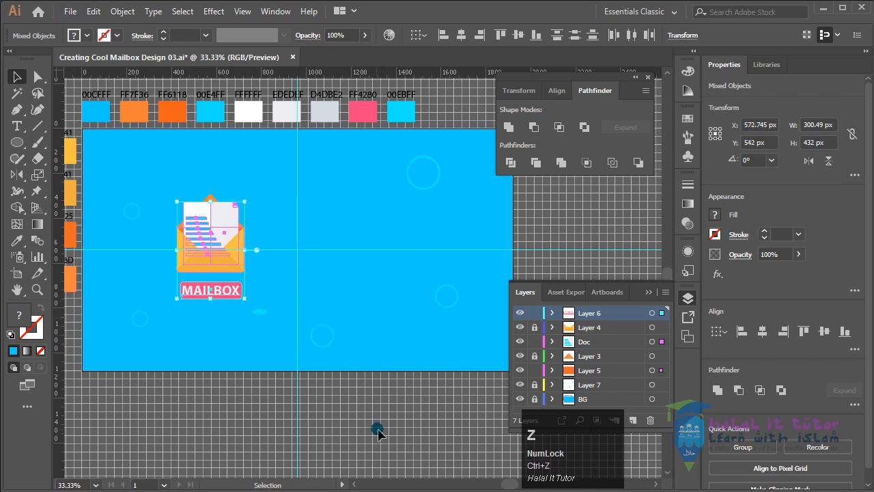
{"action": "left_click", "coordinate": [371, 425]}
{"action": "left_click", "coordinate": [219, 305]}
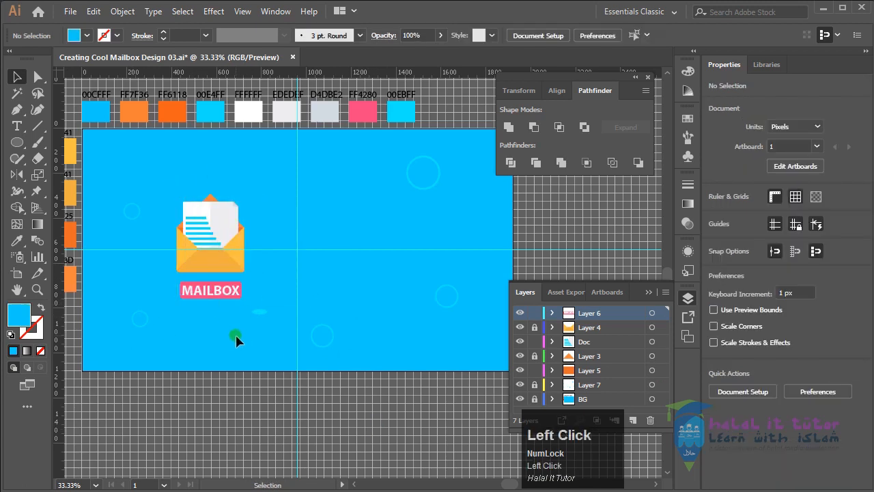
Unlock Layer 3 and Layer 4, which hold the envelope's flap and front
{"action": "left_click", "coordinate": [534, 356]}
{"action": "left_click", "coordinate": [587, 364]}
{"action": "left_click", "coordinate": [589, 328]}
{"action": "left_click", "coordinate": [538, 327]}
{"action": "left_click", "coordinate": [538, 355]}
Move the whole envelope, document and MAILBOX label to the centre guide at about X 961 px and enlarge them to about 447 × 696 px
{"action": "left_click_drag", "start_coordinate": [160, 181], "coordinate": [263, 324]}
{"action": "left_click_drag", "start_coordinate": [232, 276], "coordinate": [321, 273]}
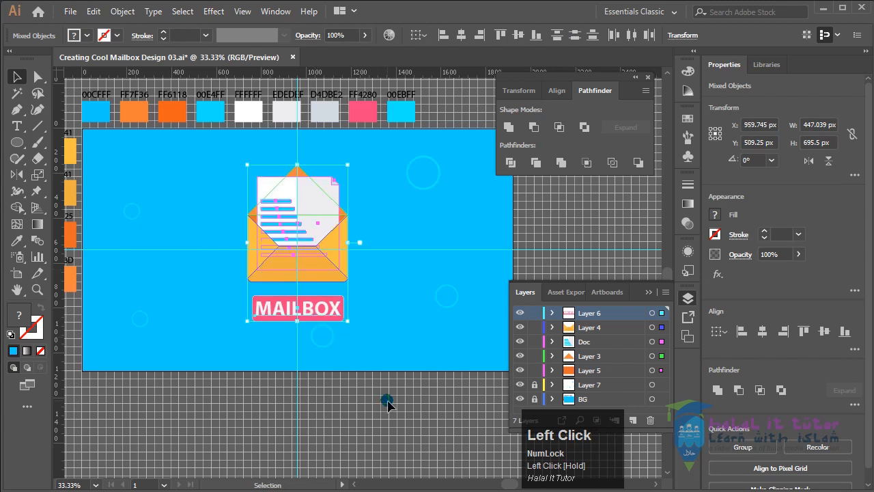
{"action": "key", "text": "Right"}
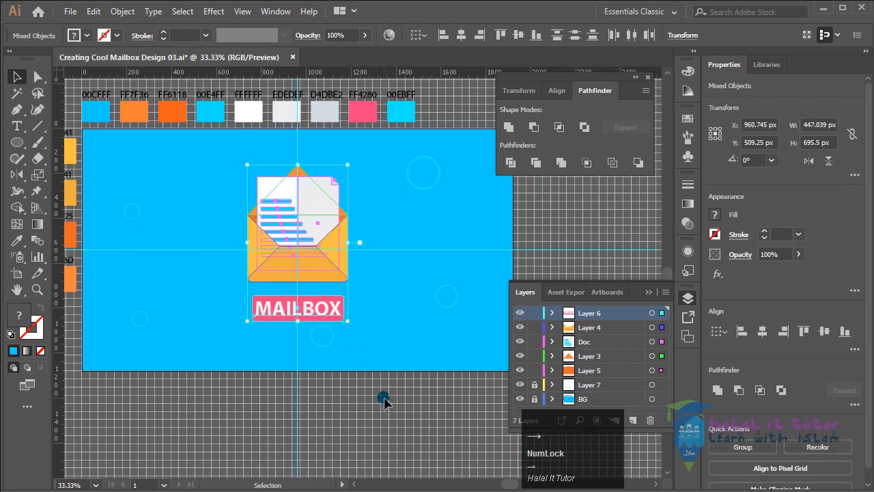
{"action": "left_click", "coordinate": [364, 350]}
Move the MAILBOX label up towards the envelope to about Y 782 px and enlarge it to about 443 × 124 px
{"action": "left_click_drag", "start_coordinate": [243, 289], "coordinate": [353, 328]}
{"action": "key", "text": "Up"}
{"action": "key", "text": "Up"}
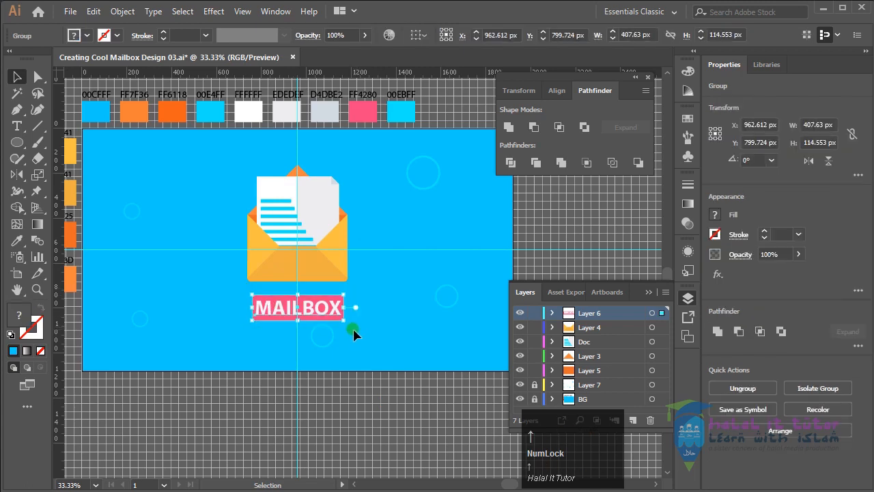
{"action": "key", "text": "Up"}
{"action": "key", "text": "Up"}
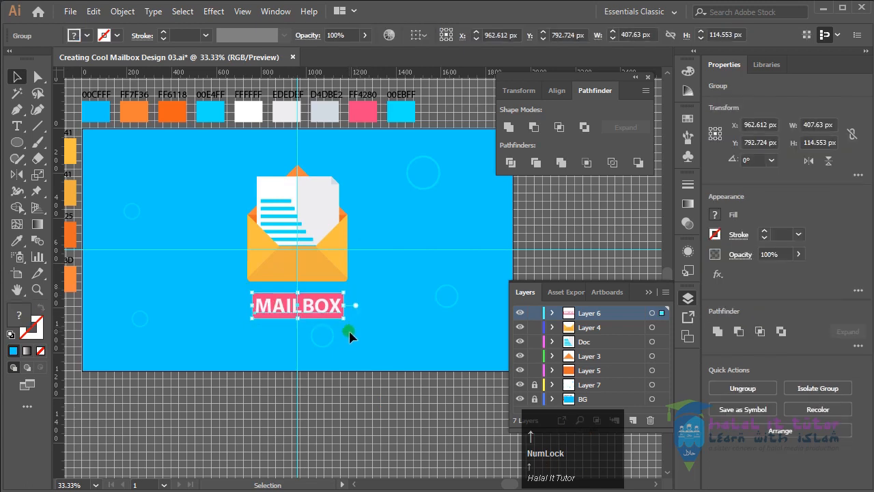
{"action": "left_click_drag", "start_coordinate": [349, 323], "coordinate": [353, 326]}
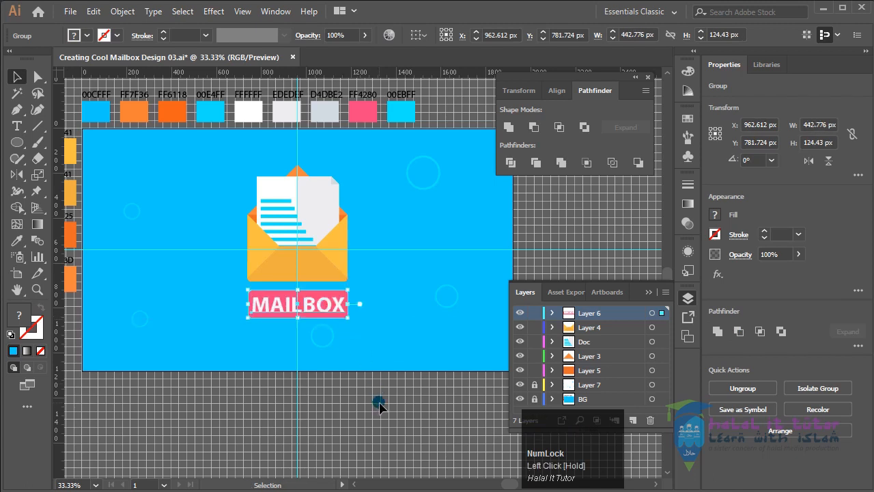
{"action": "left_click", "coordinate": [375, 423]}
{"action": "left_click_drag", "start_coordinate": [222, 166], "coordinate": [428, 409]}
{"action": "left_click_drag", "start_coordinate": [359, 225], "coordinate": [369, 227]}
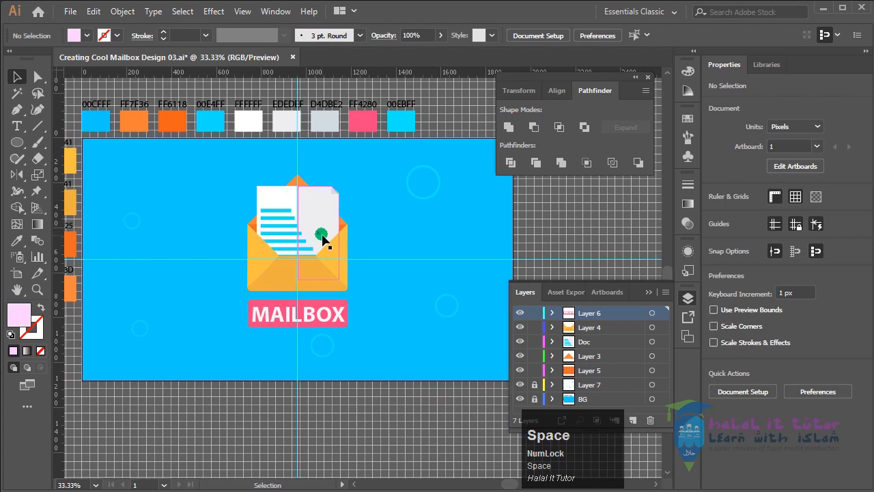
{"action": "left_click_drag", "start_coordinate": [270, 290], "coordinate": [228, 280]}
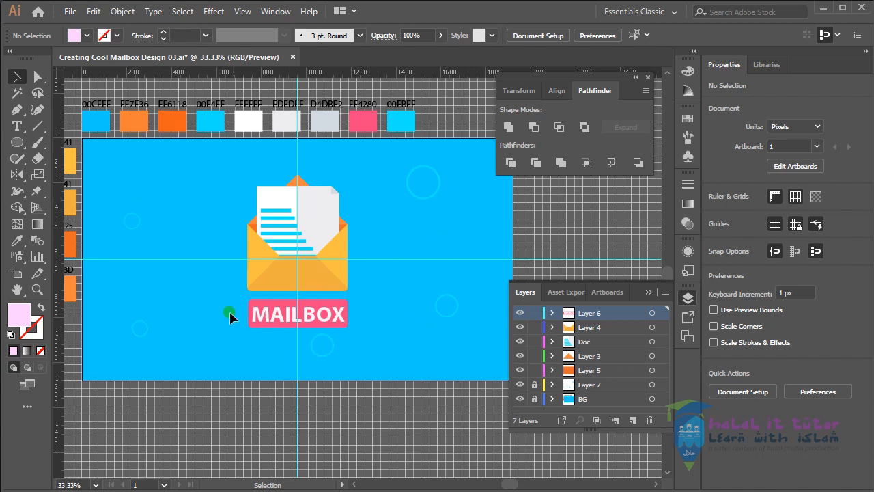
{"action": "left_click_drag", "start_coordinate": [234, 314], "coordinate": [250, 327]}
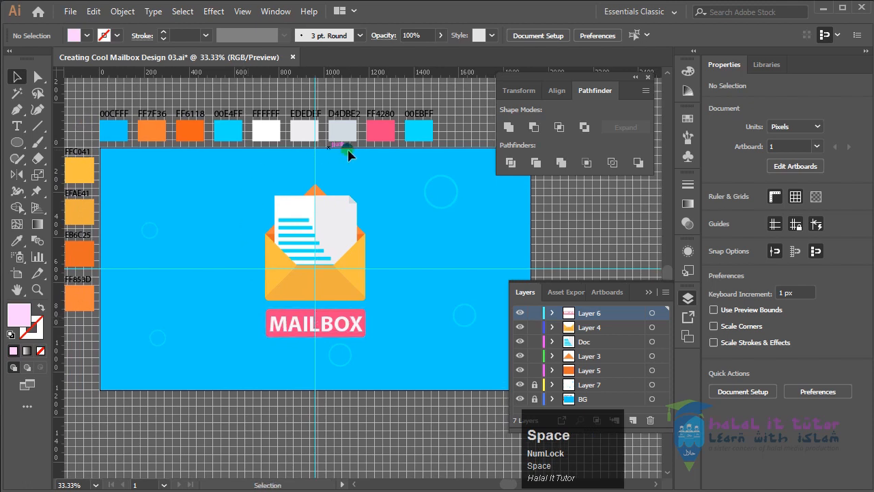